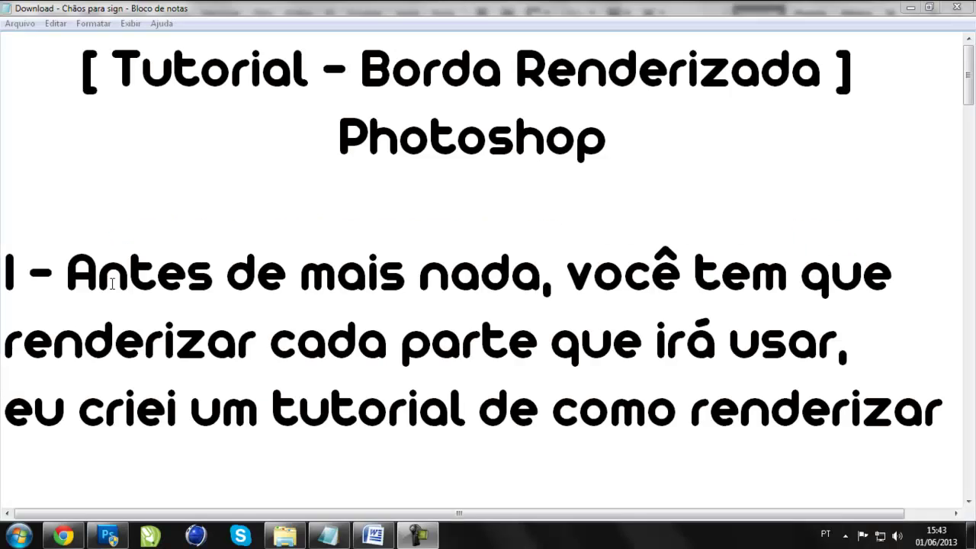
- Read the tutorial title and step I in Notepad, dismissing the Windows genuine notification
left_click_drag(70, 68, 857, 58)
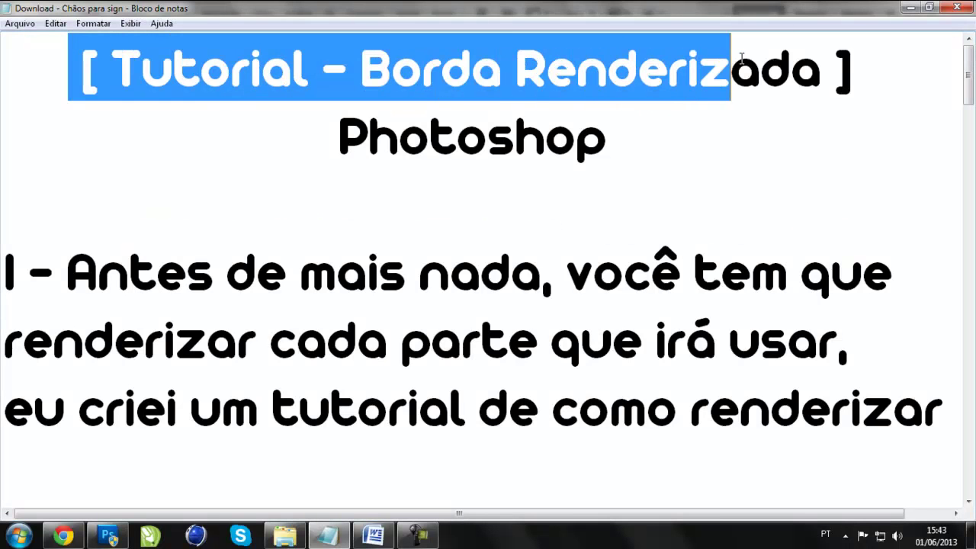
left_click(856, 58)
left_click_drag(638, 135, 353, 143)
left_click(349, 143)
left_click_drag(13, 263, 877, 263)
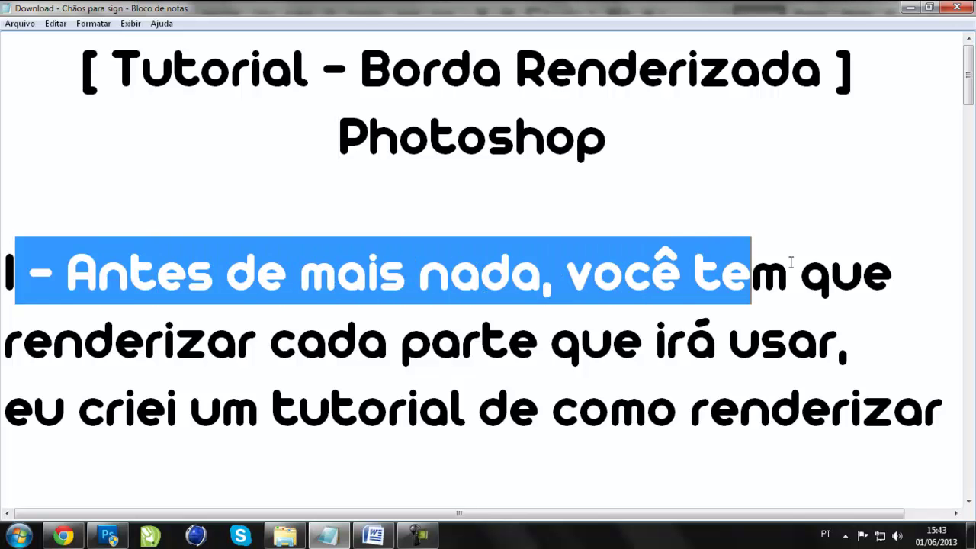
left_click(883, 263)
left_click_drag(968, 93, 972, 122)
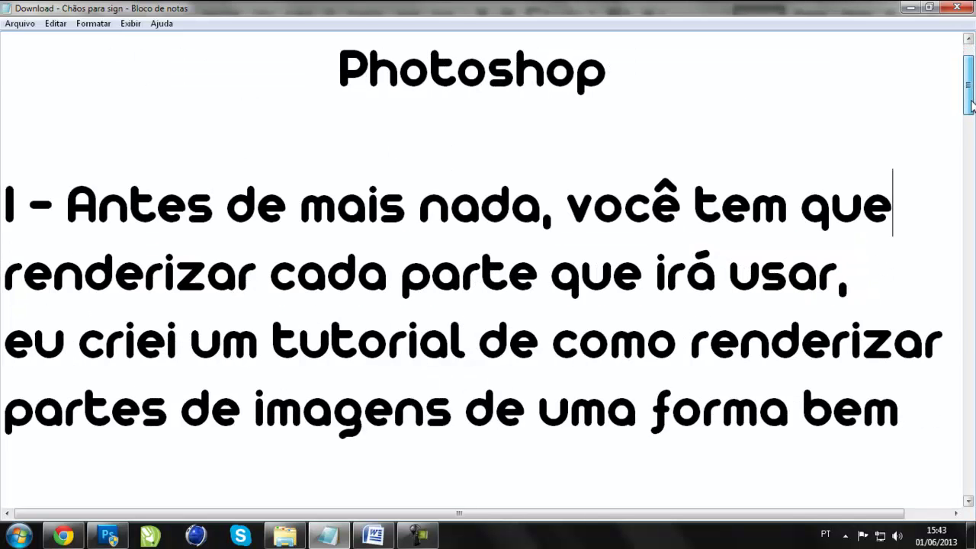
mouse_move(5, 137)
left_mouse_down()
mouse_move(820, 137)
mouse_move(868, 150)
mouse_move(884, 171)
mouse_move(946, 200)
left_mouse_up()
left_click_drag(945, 236, 961, 301)
left_click_drag(972, 113, 970, 143)
left_click_drag(725, 272, 266, 251)
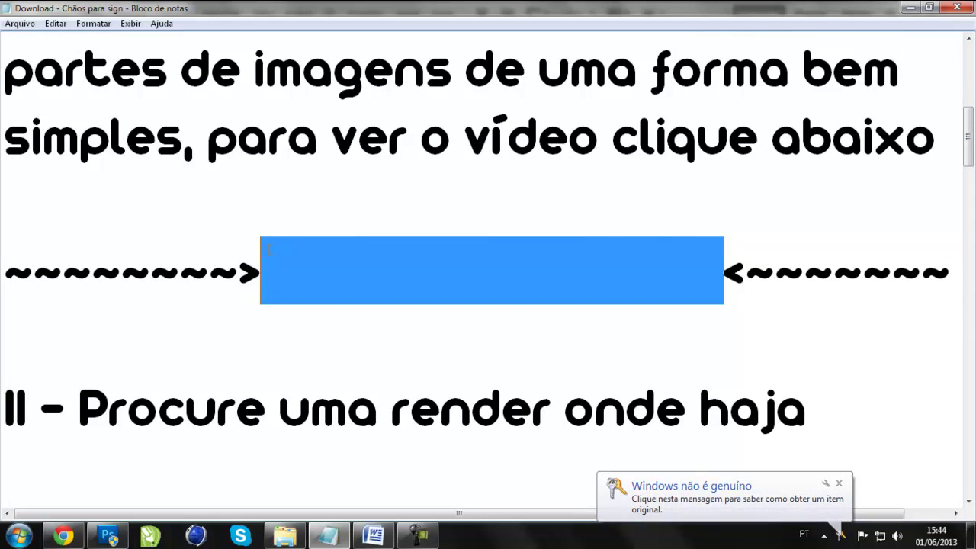
left_click(838, 484)
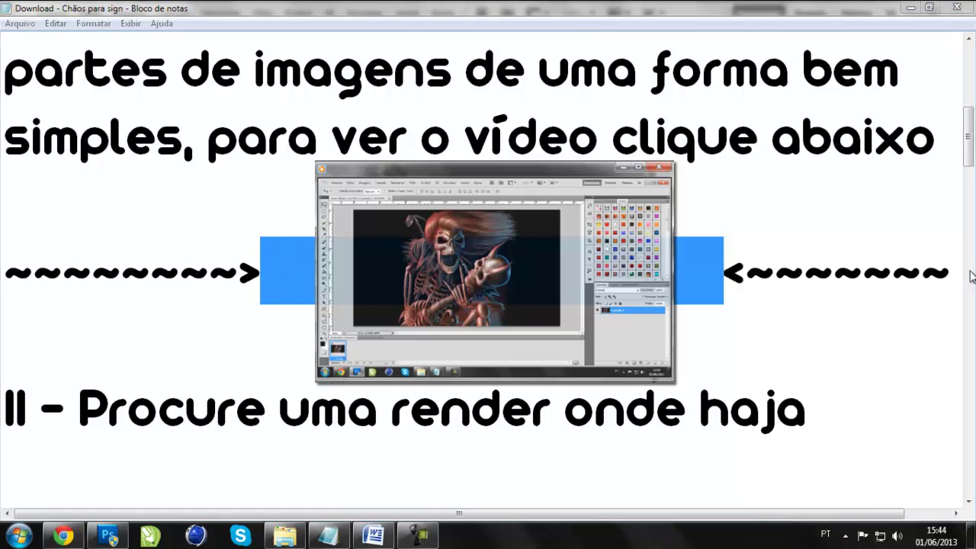
left_click(948, 256)
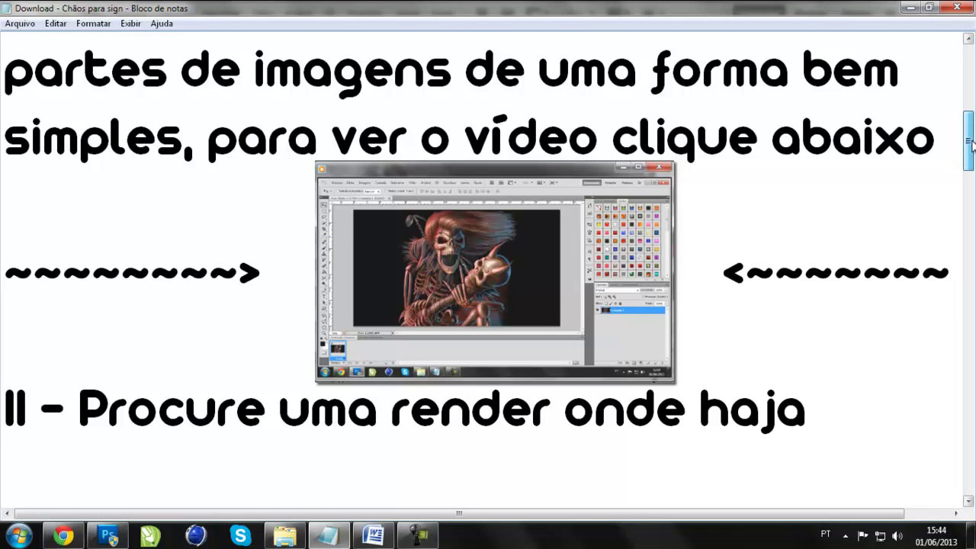
left_click_drag(970, 141, 971, 180)
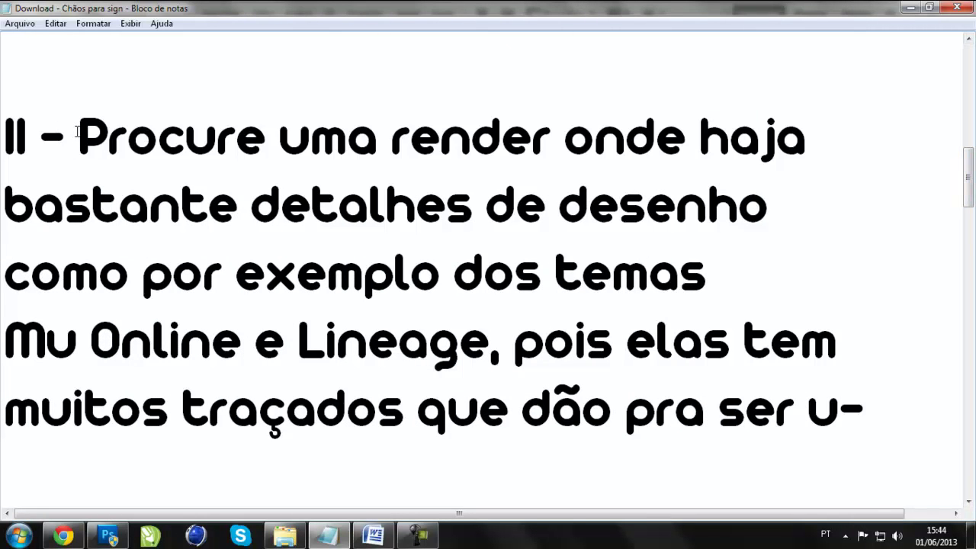
- Read step II of the tutorial, including the part about strokes for the border
left_click_drag(79, 133, 818, 175)
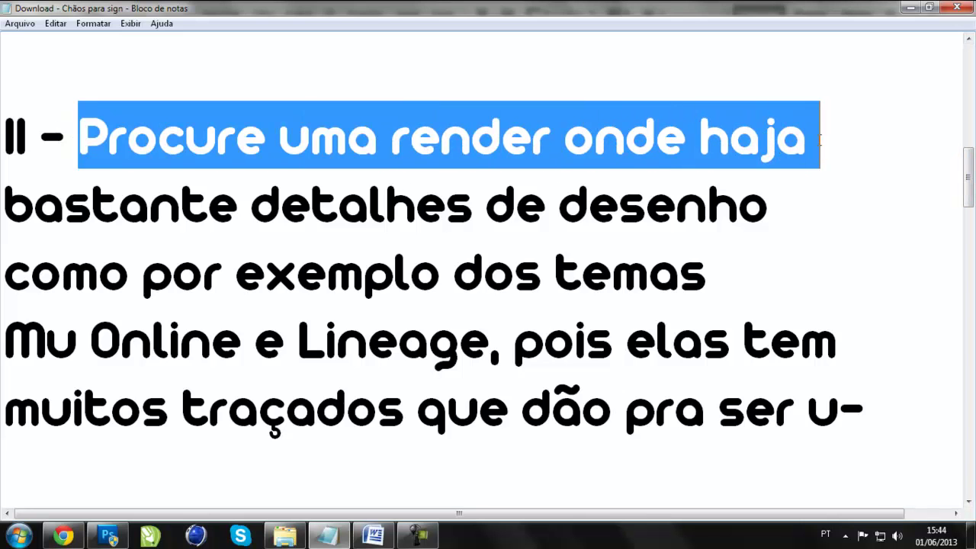
mouse_move(800, 213)
left_mouse_down()
mouse_move(785, 252)
mouse_move(808, 320)
left_mouse_up()
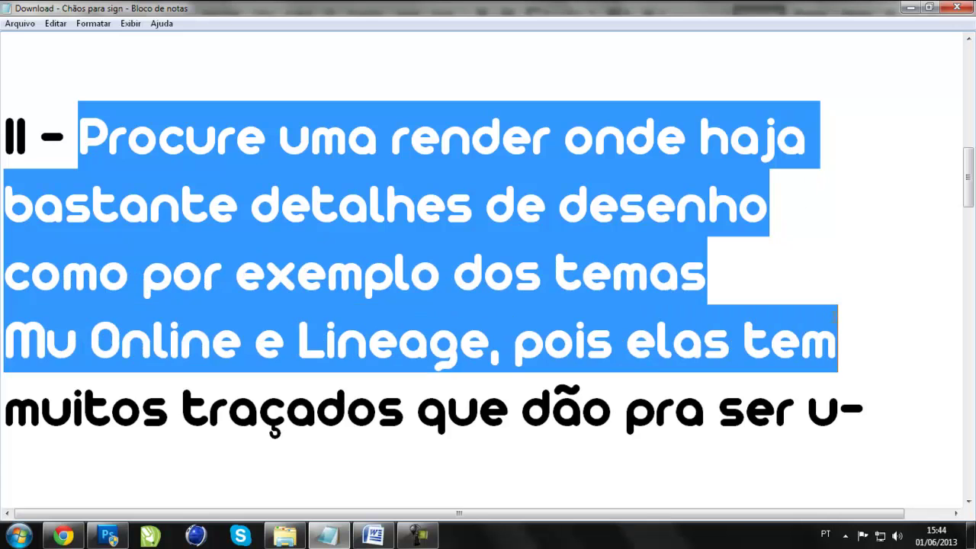
scroll(858, 186, "down", 1)
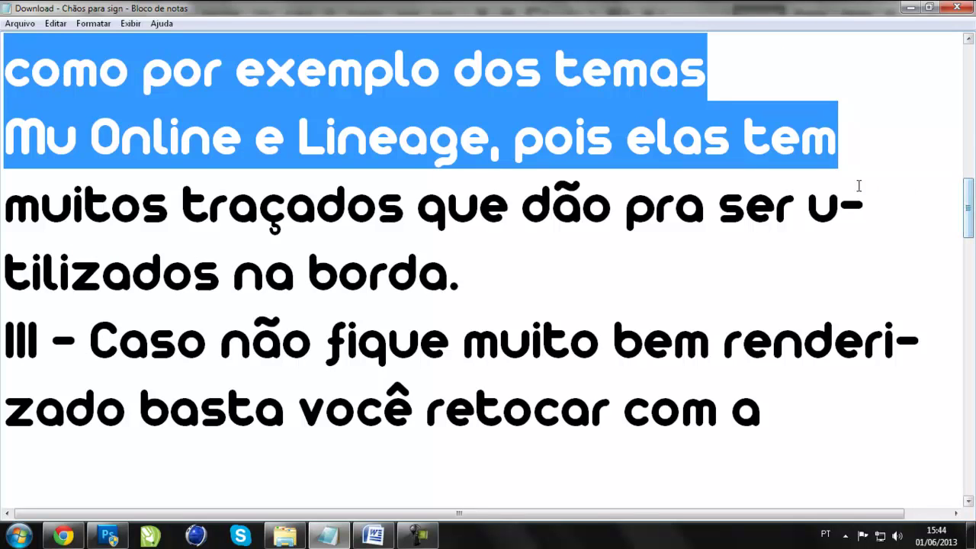
left_click_drag(7, 206, 490, 256)
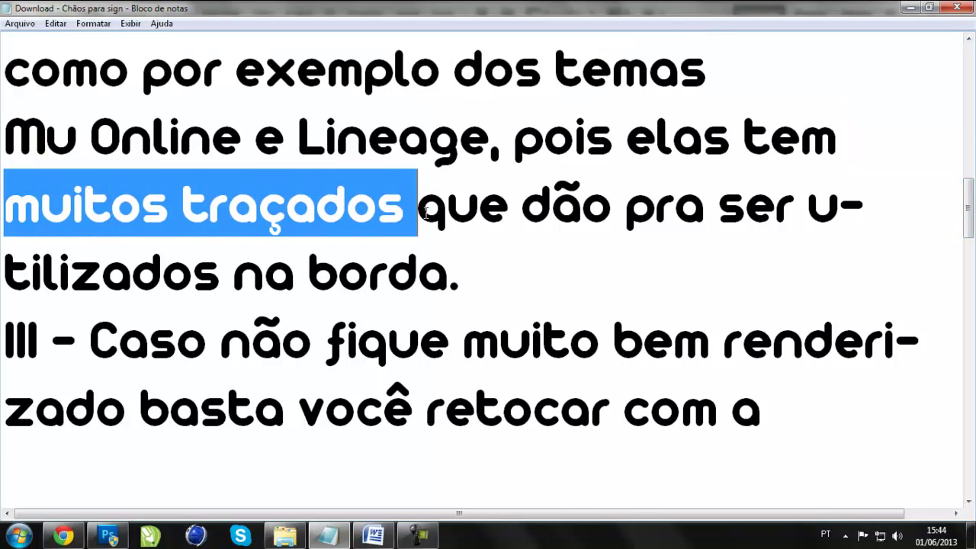
- In Photoshop, open lineage_007.png from the Desktop's Renders Lineage folder
left_click(109, 536)
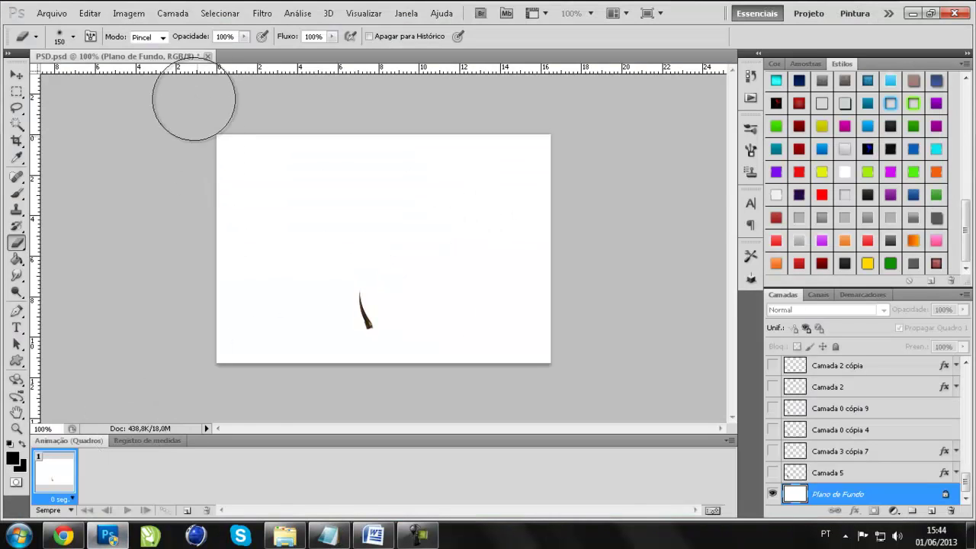
left_click(53, 14)
left_click(59, 42)
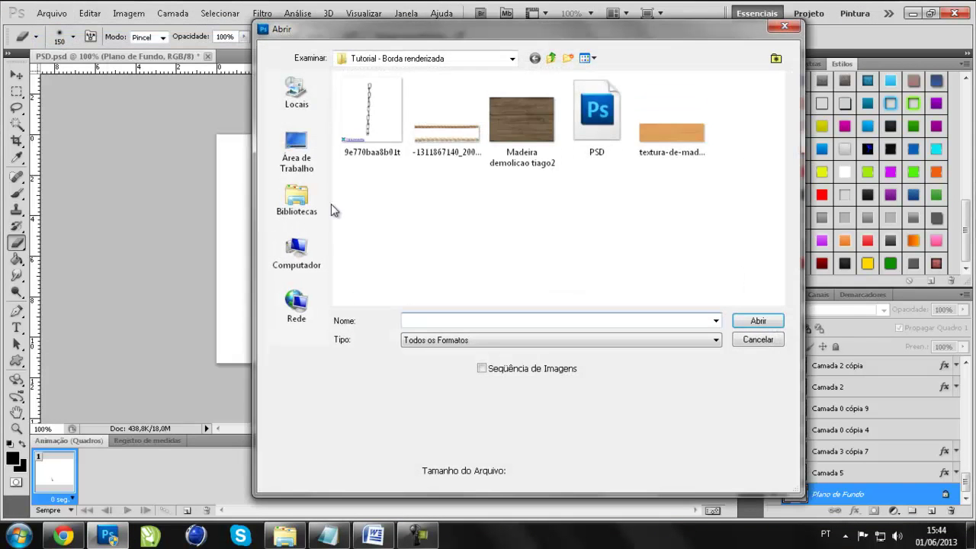
left_click(297, 151)
type("ren")
key("Down")
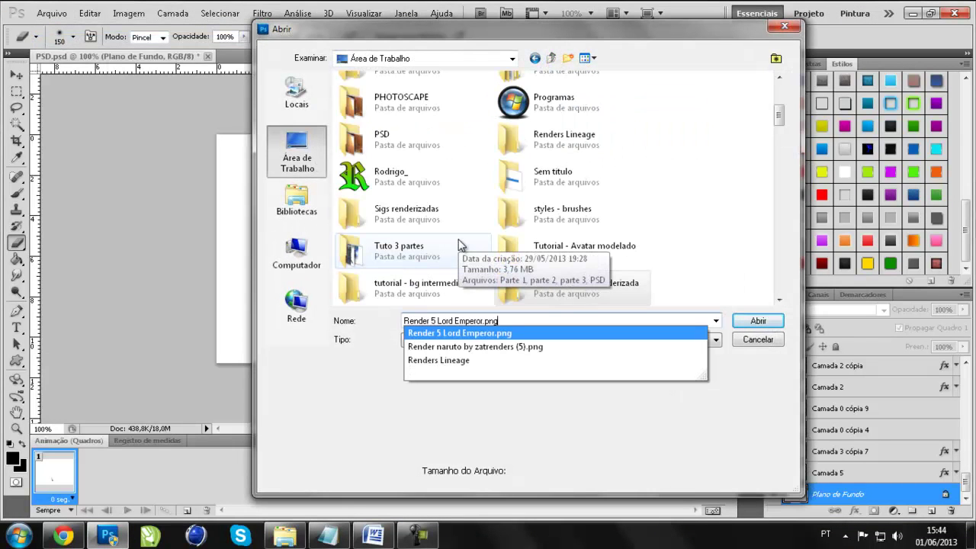
key("Down")
key("Down")
key("Return")
key("Return")
left_click_drag(778, 95, 769, 194)
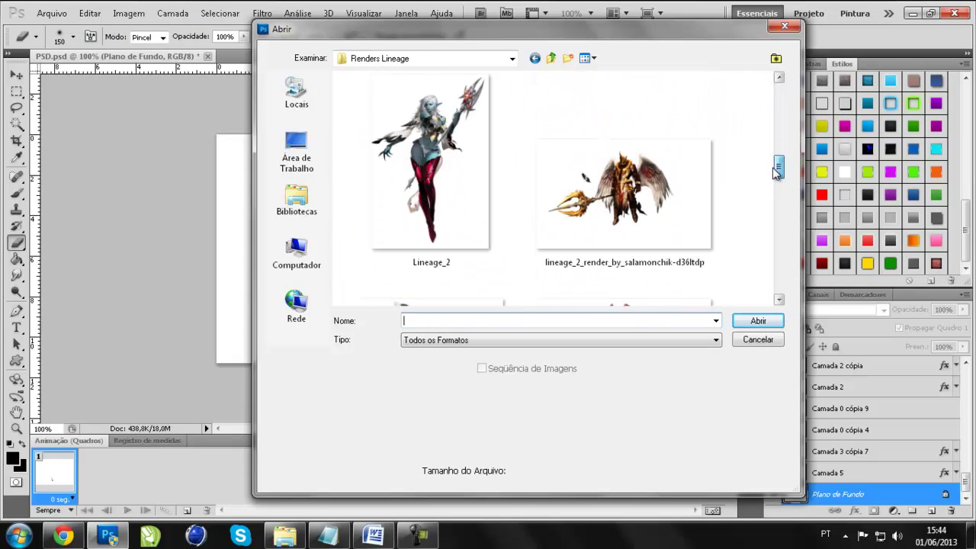
left_click(712, 229)
key("Return")
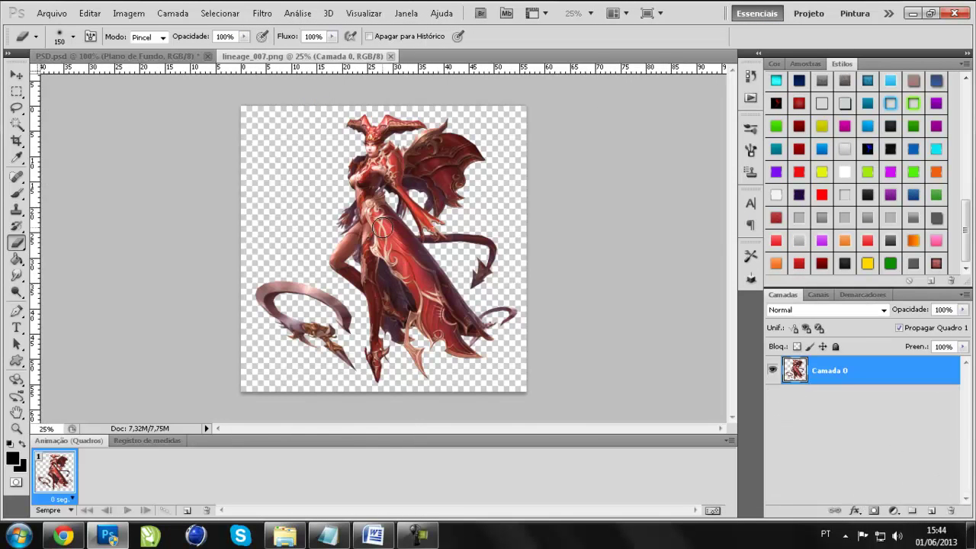
- Zoom in closely on the lineage_007 render and pan across the armour
scroll(382, 226, "up", 1)
scroll(381, 225, "up", 1)
scroll(381, 225, "up", 1)
scroll(381, 226, "up", 1)
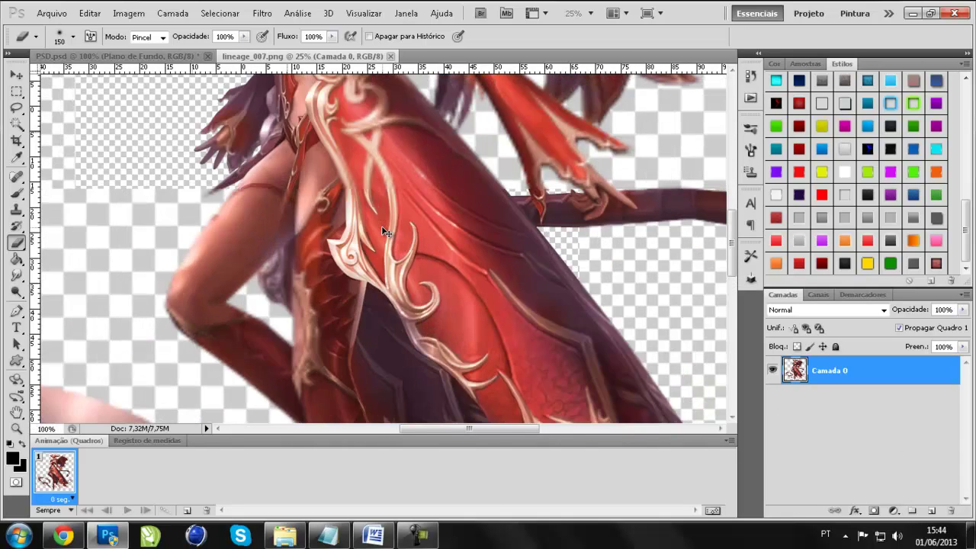
scroll(381, 226, "up", 1)
scroll(394, 221, "up", 1)
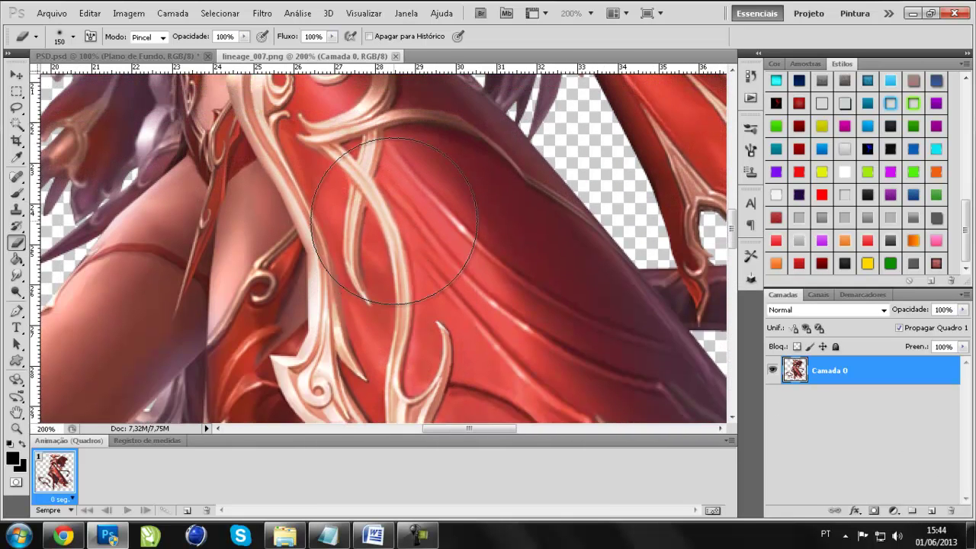
scroll(366, 229, "up", 2)
key("h")
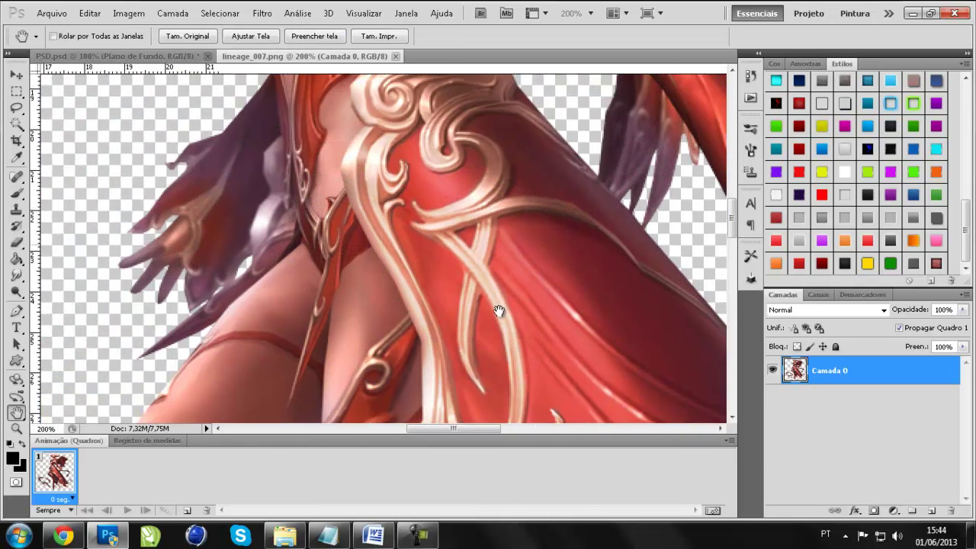
left_click_drag(345, 240, 492, 216)
- Inspect the upper torso, shoulder armour, wing and skirt, then return to Notepad
mouse_move(366, 83)
left_mouse_down()
mouse_move(430, 193)
mouse_move(439, 298)
mouse_move(329, 238)
left_mouse_up()
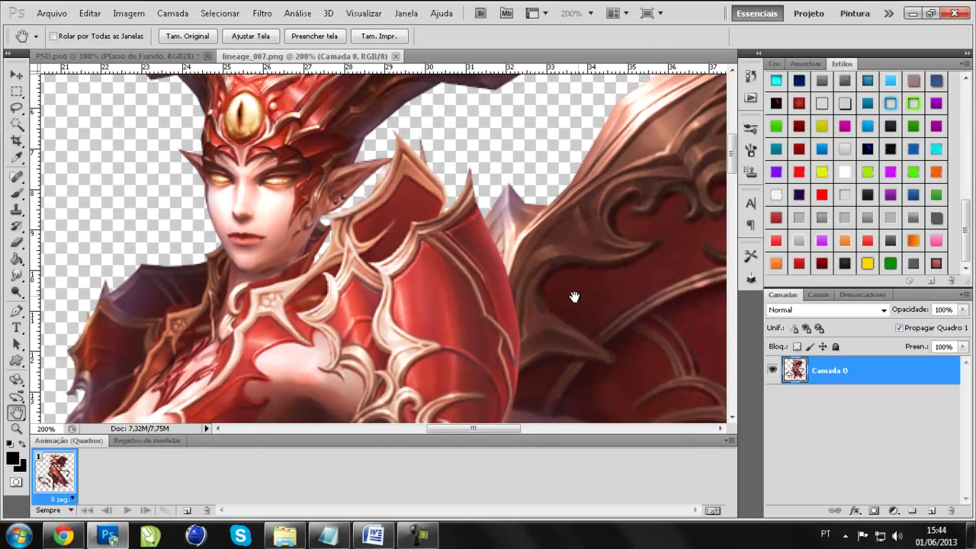
left_click_drag(573, 297, 458, 214)
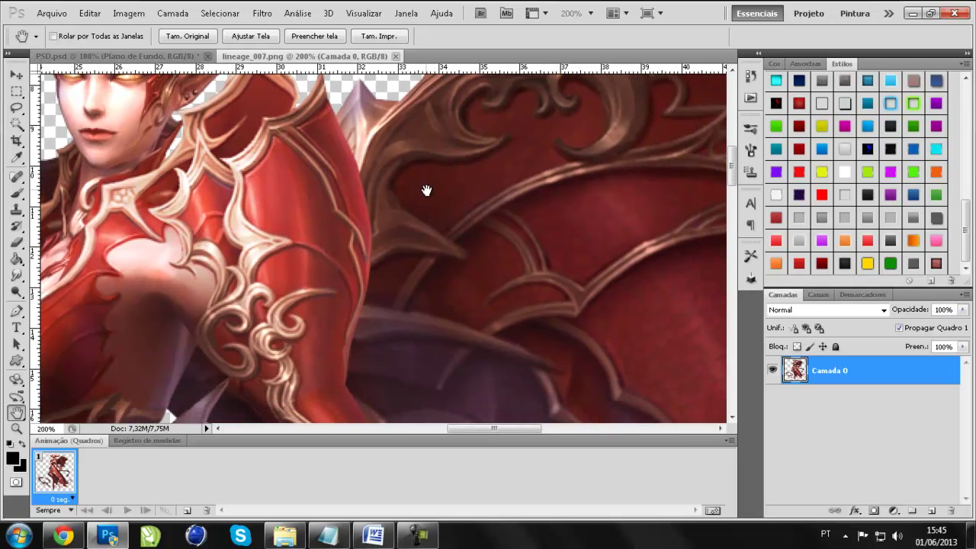
key("ctrl+minus")
key("ctrl+minus")
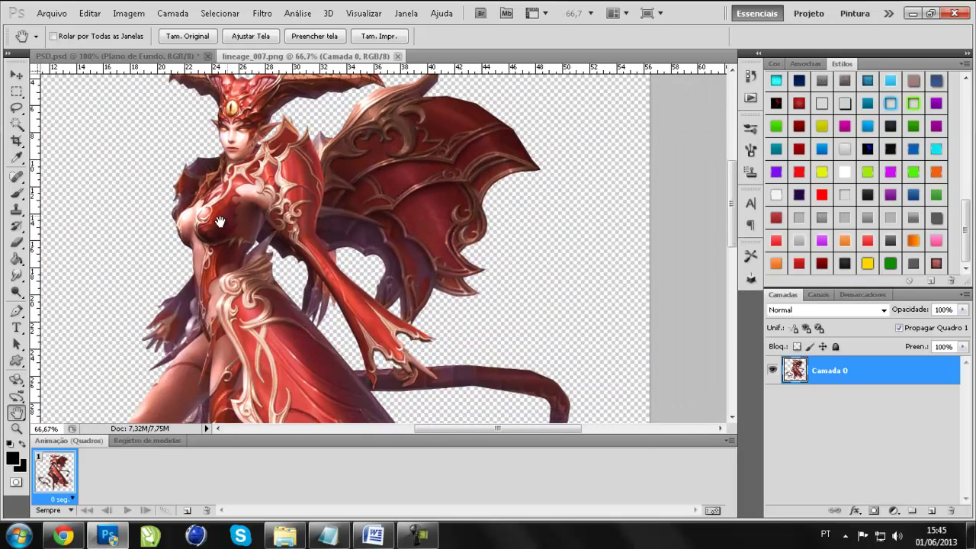
mouse_move(408, 341)
left_mouse_down()
mouse_move(492, 249)
mouse_move(447, 239)
mouse_move(468, 174)
left_mouse_up()
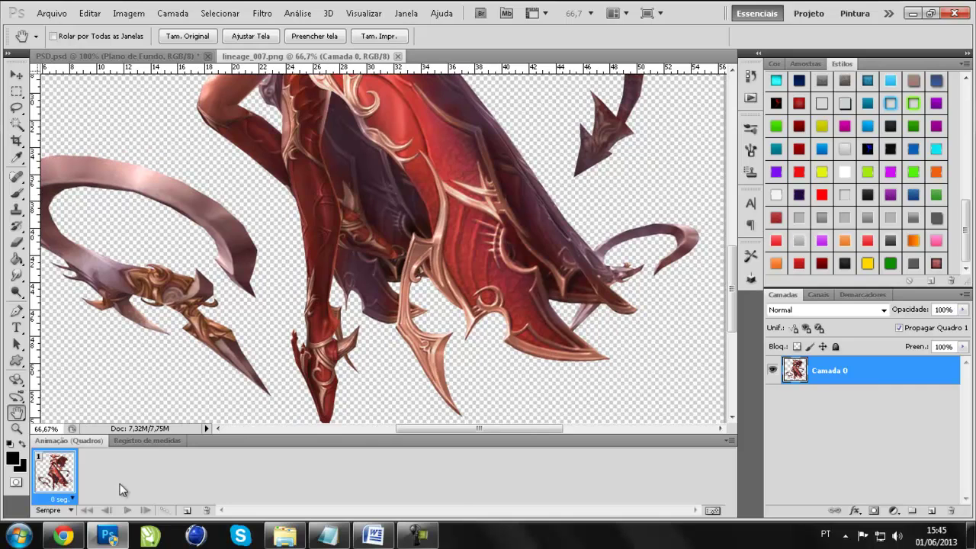
left_click(329, 535)
- Read step III of the tutorial about retouching with the eraser
scroll(279, 424, "down", 1)
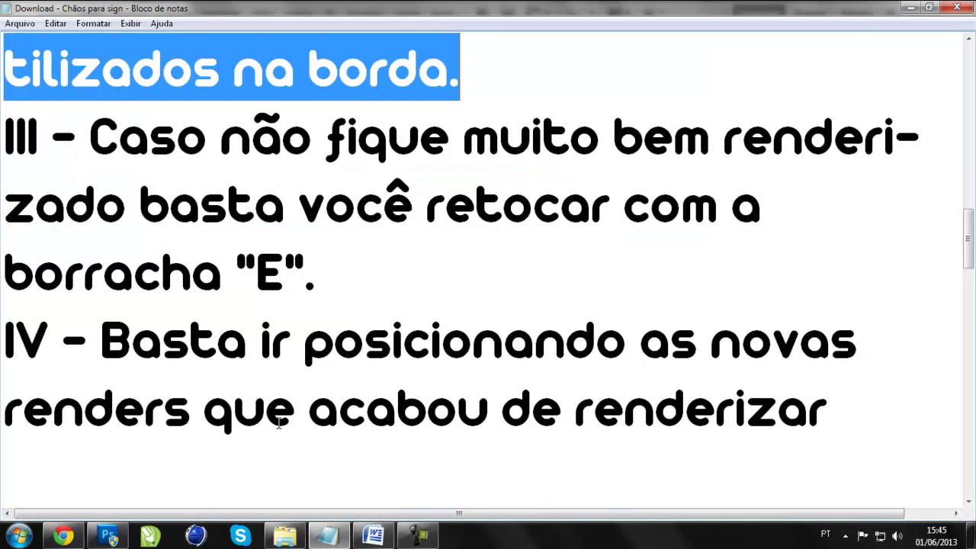
mouse_move(92, 138)
left_mouse_down()
mouse_move(893, 178)
mouse_move(581, 250)
left_mouse_up()
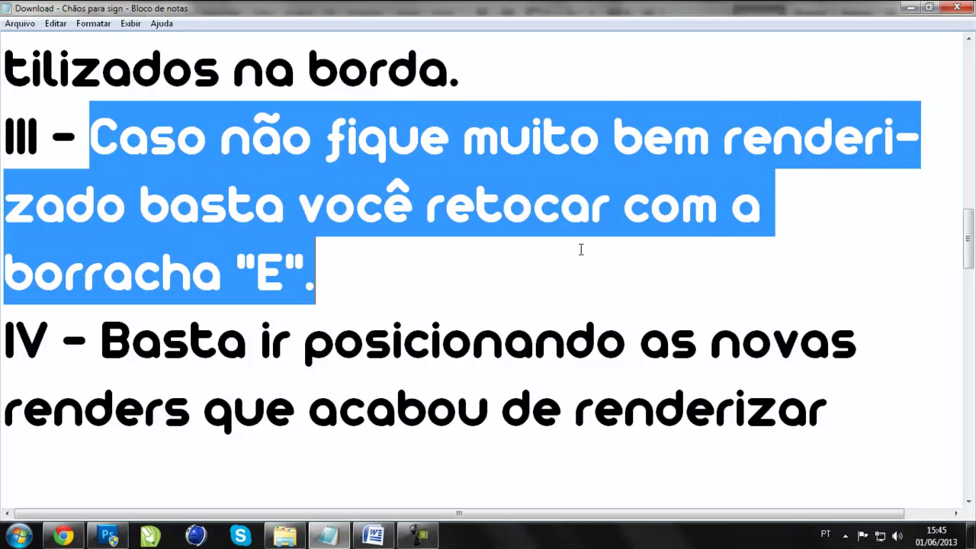
left_click(478, 266)
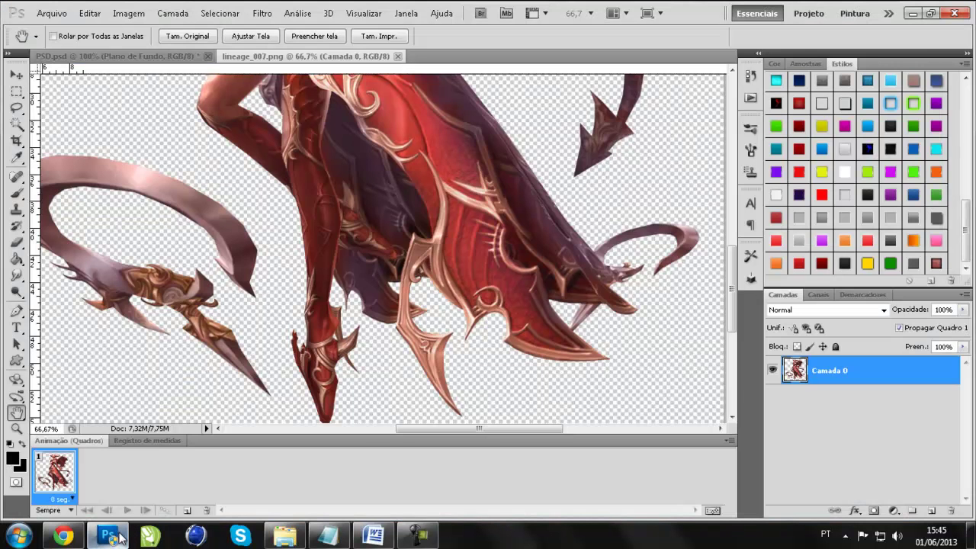
- Back on lineage_007.png in Photoshop, activate the Quick Selection tool from the wand flyout
left_click(108, 535)
left_click(16, 125)
right_click(16, 124)
left_click(65, 124)
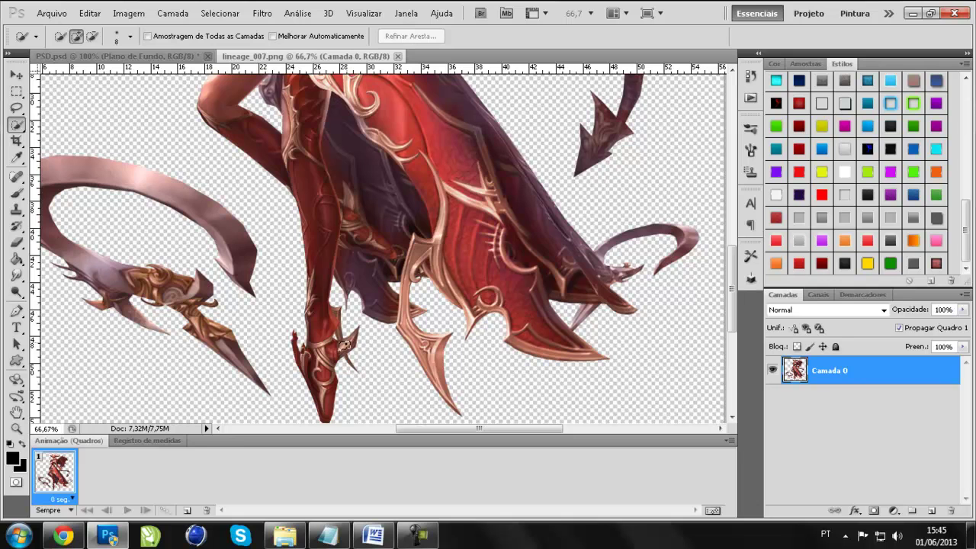
- Isolate the small spiky horn piece on new layer Camada 1 and hide the original render layer
left_click(343, 346)
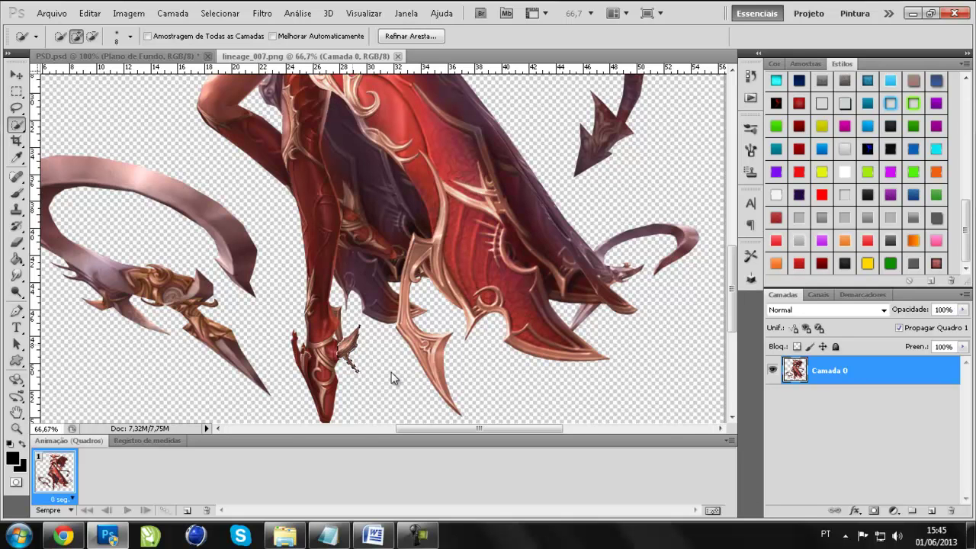
left_click(931, 510)
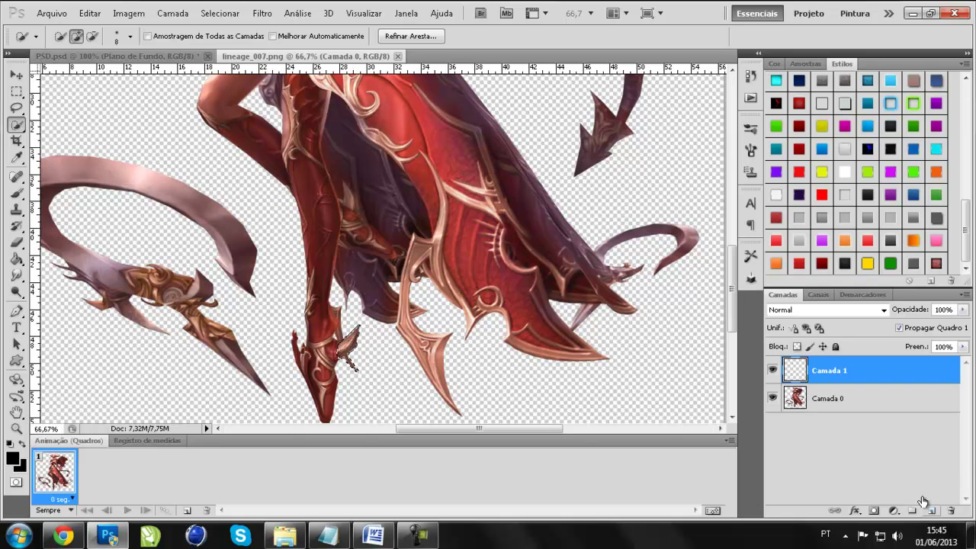
left_click(838, 408)
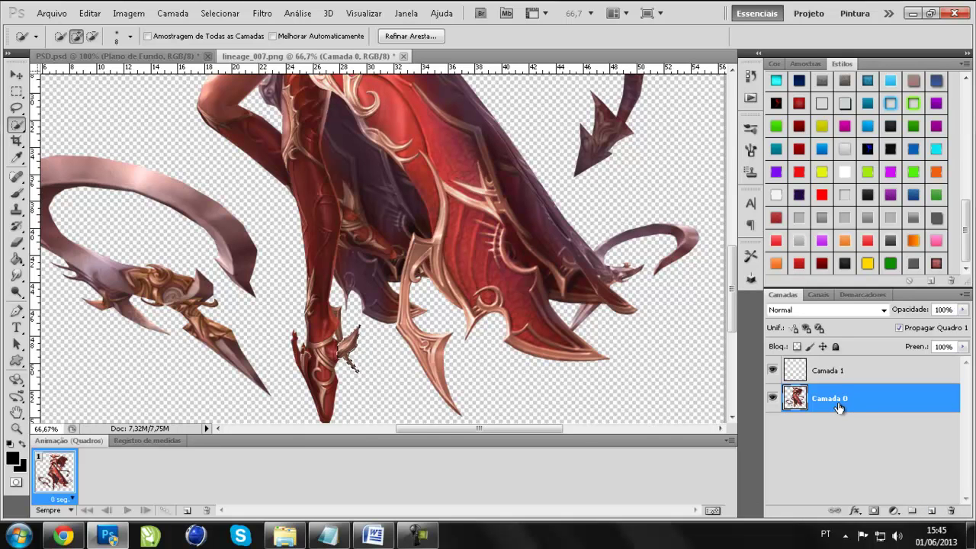
left_click(829, 371)
key("ctrl+d")
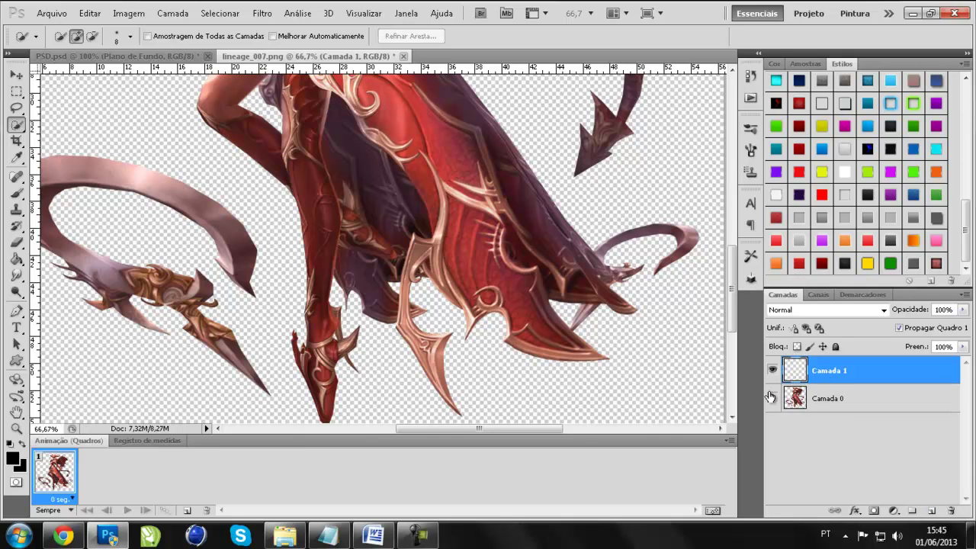
left_click(771, 397)
- Set the eraser brush to 150 px at 100% hardness, then switch to the Move tool
key("e")
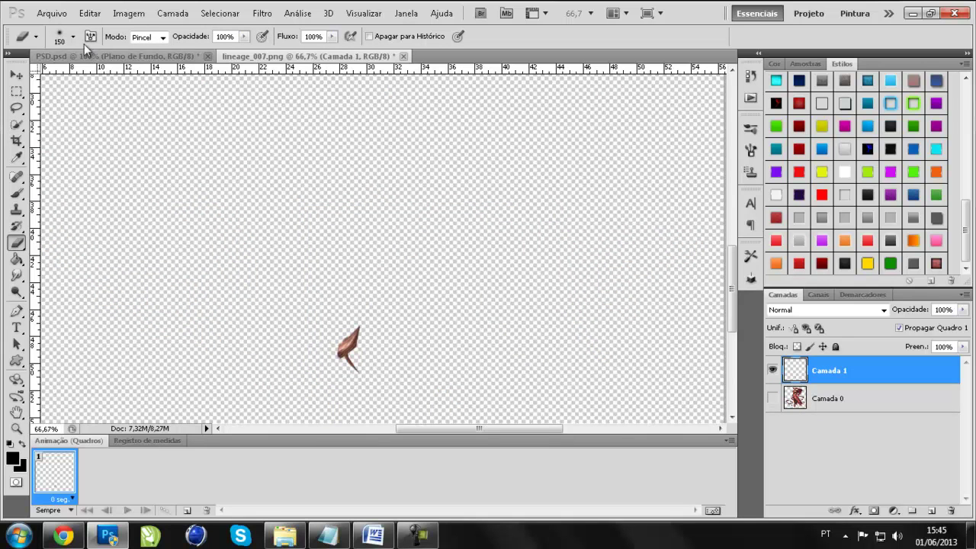
left_click(73, 36)
left_click_drag(141, 105, 174, 111)
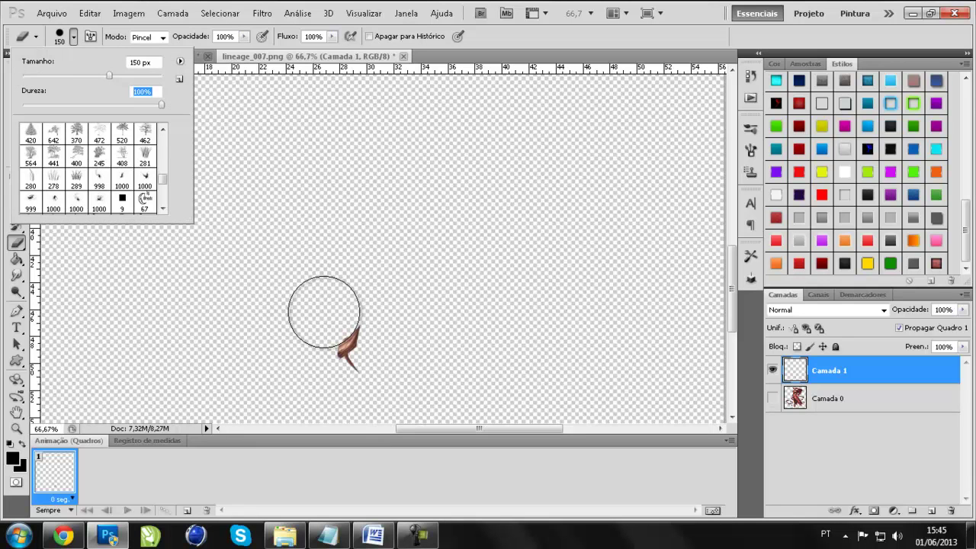
key("Return")
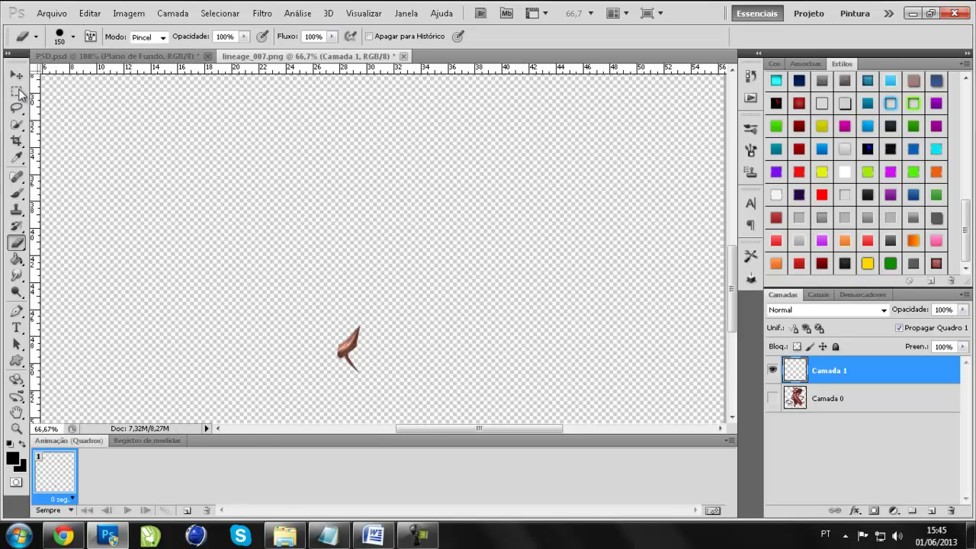
left_click(16, 75)
left_click(327, 536)
- Select the text of step IV in Notepad to review it
scroll(339, 346, "down", 1)
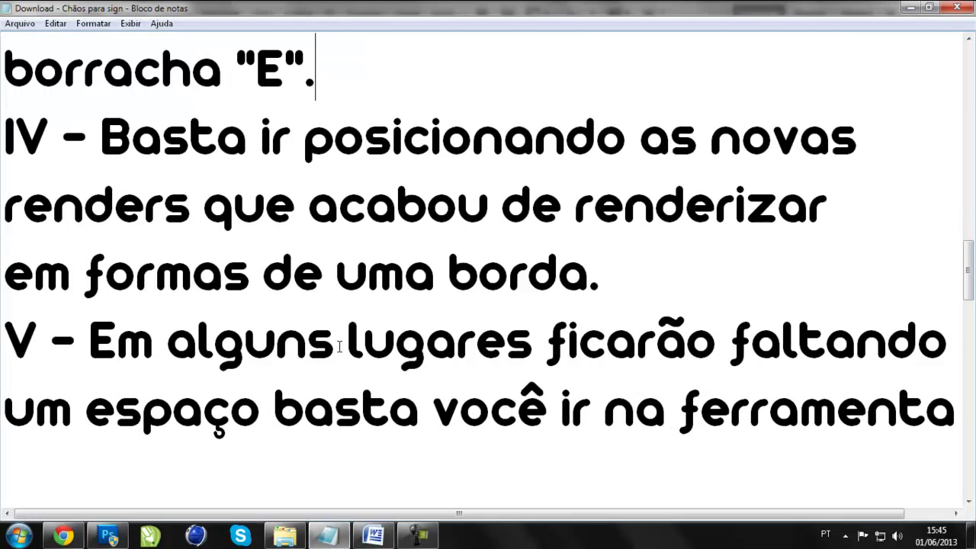
left_click_drag(111, 140, 870, 135)
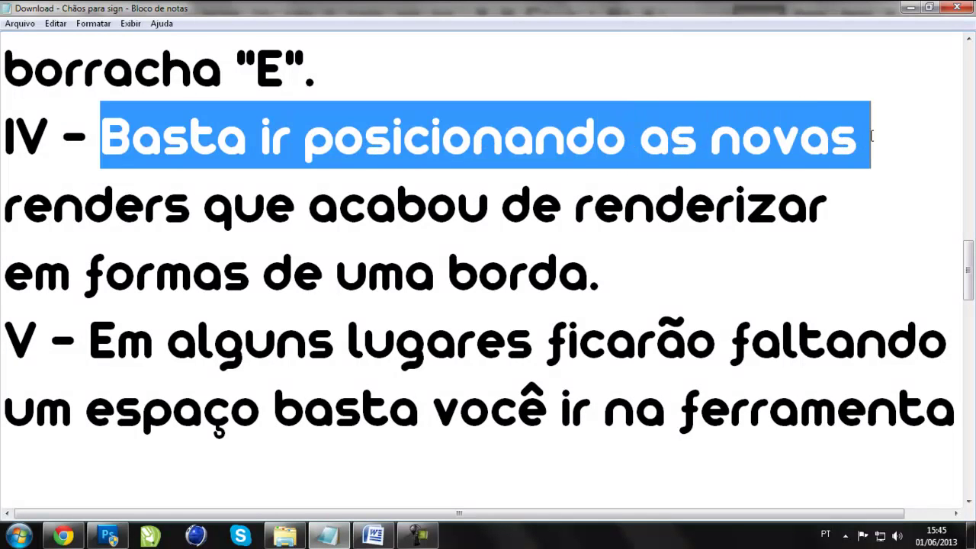
left_click_drag(866, 170, 864, 179)
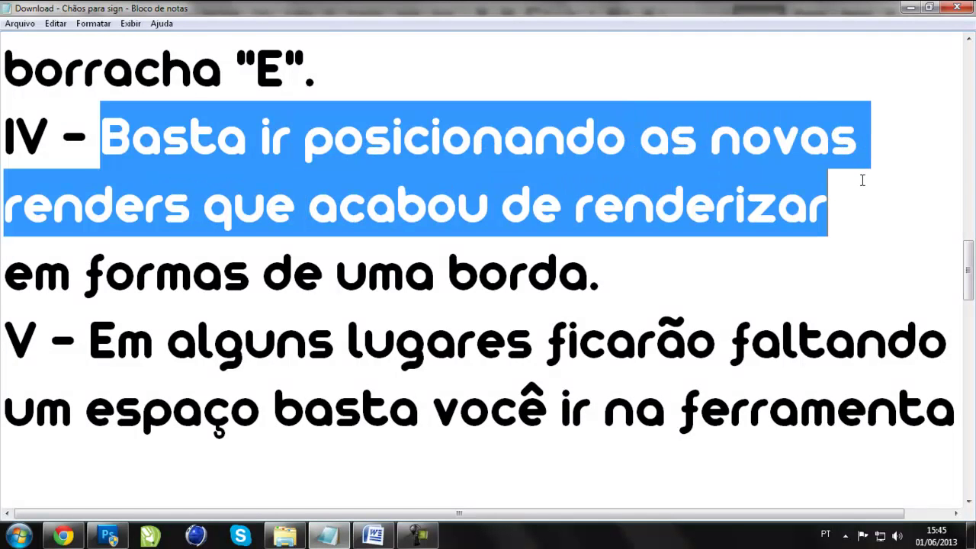
left_click_drag(854, 212, 834, 246)
- After 'em formas de uma borda.', add 'Eu já rende-/rizei todas as partes vou apenas/posicionar' across three lines
left_click(737, 270)
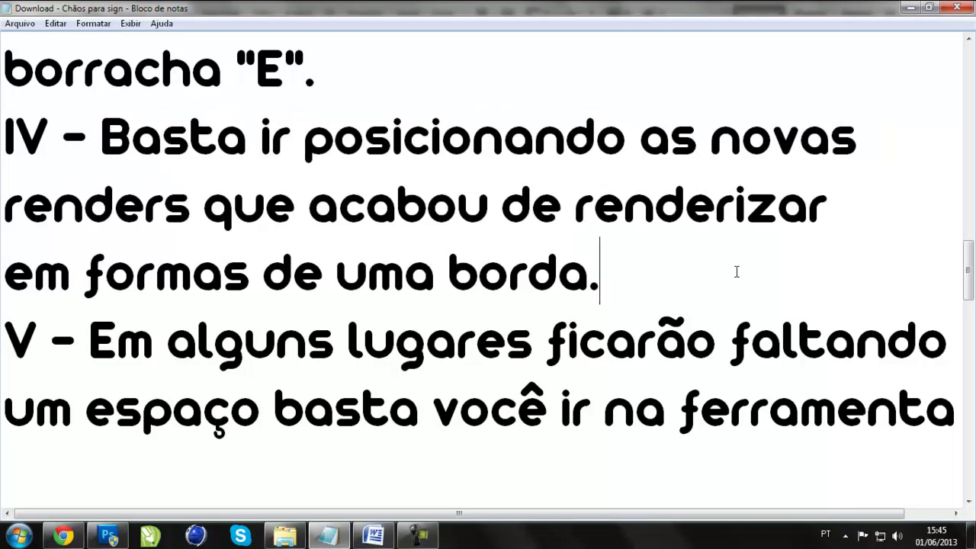
type(" Eu j")
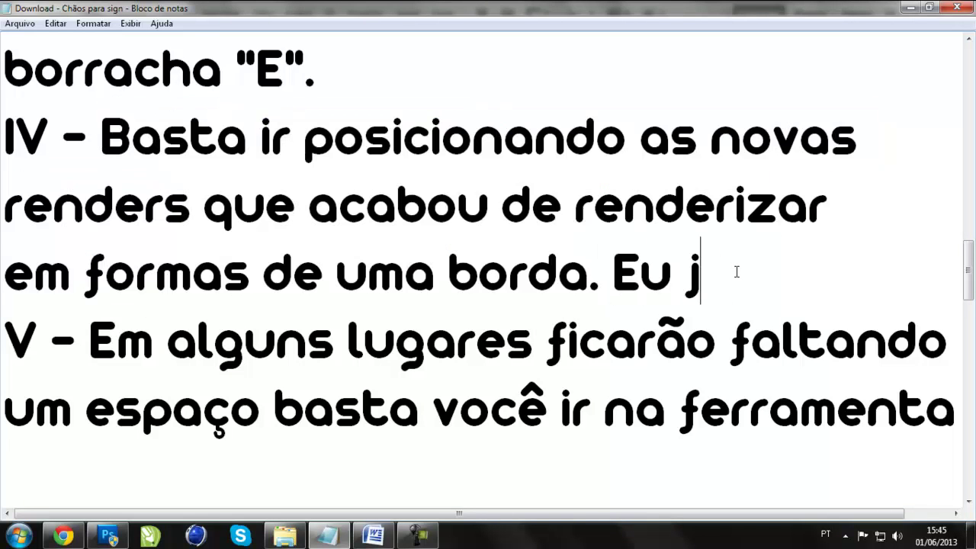
type("á rende")
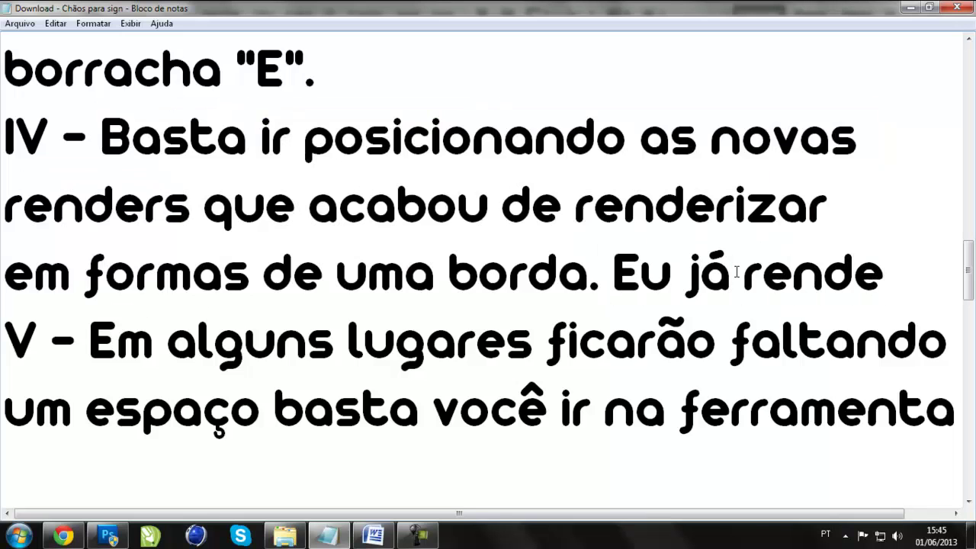
type("-")
key("Return")
type("rizei ")
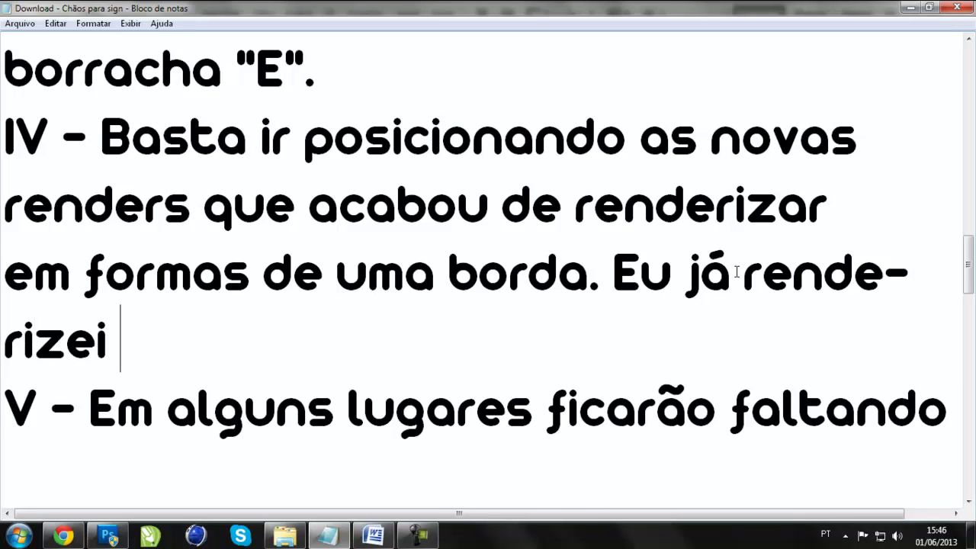
type("todas as p")
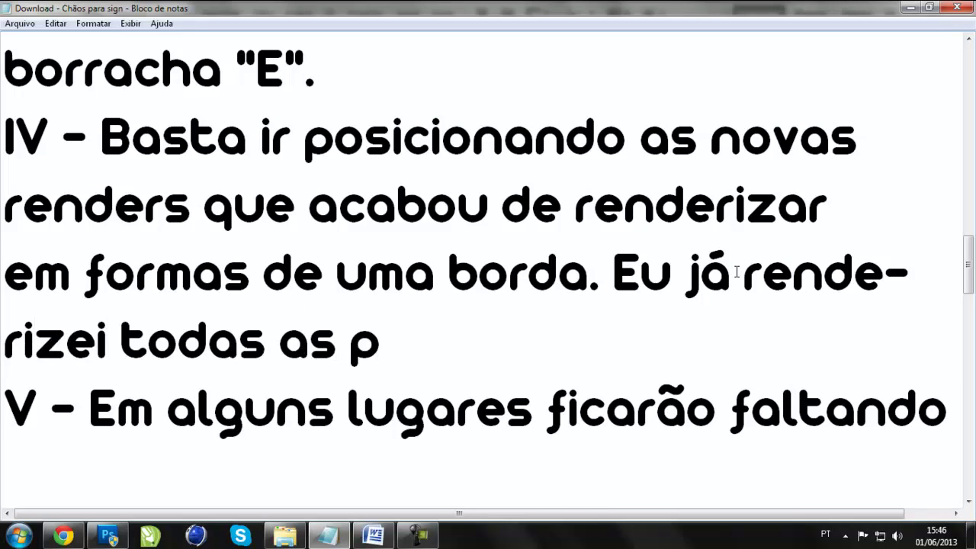
type("artes vou apen")
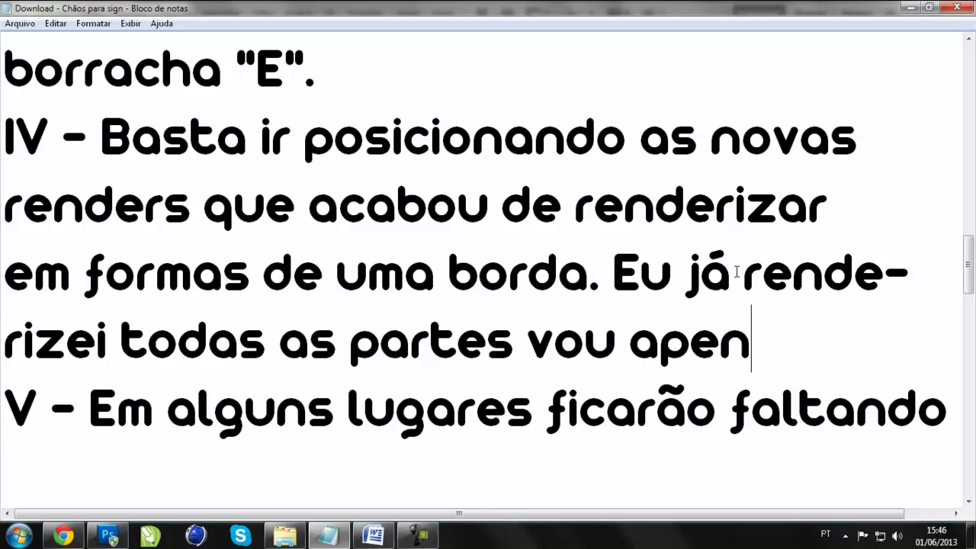
type("as")
key("Return")
type("posicio")
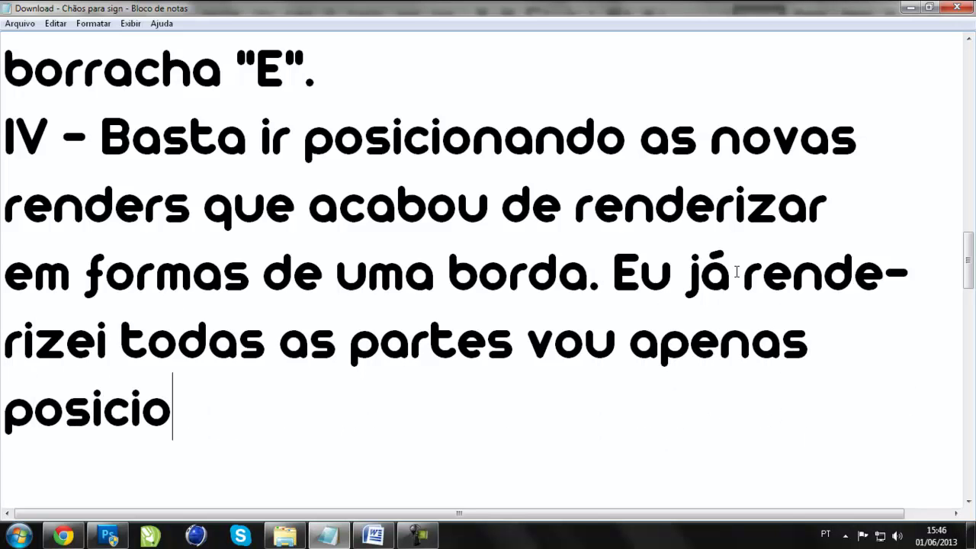
type("nar.")
scroll(615, 272, "down", 1)
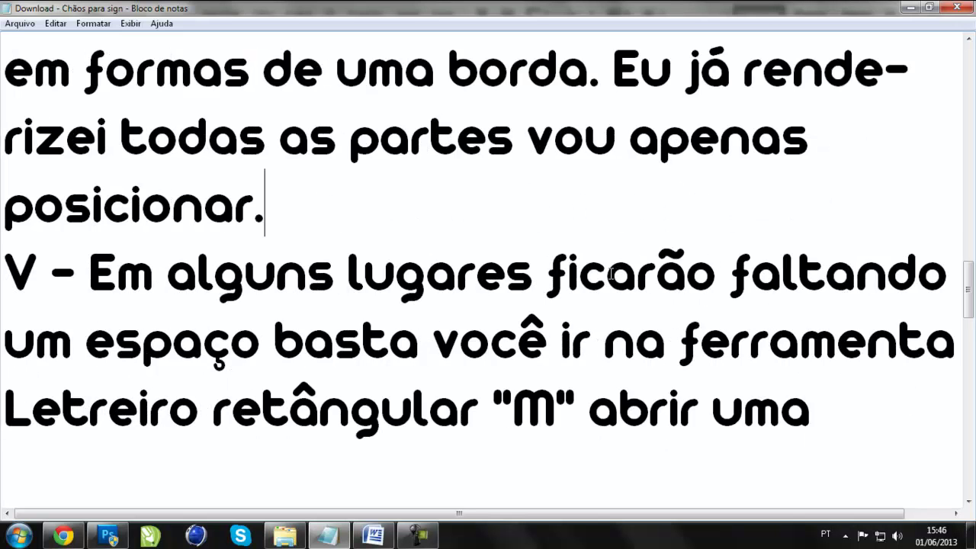
- Reposition the horn piece up and to the left on the lineage_007.png canvas
left_click(108, 536)
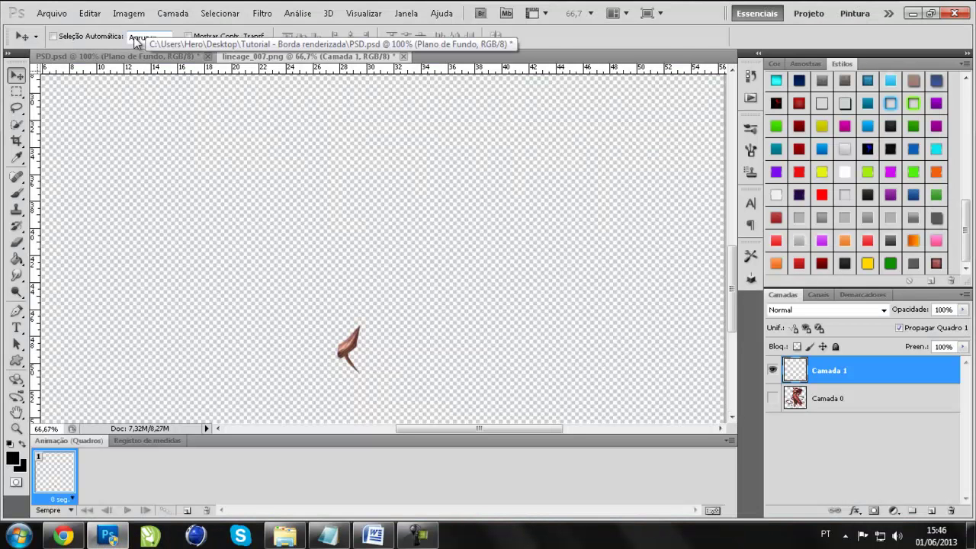
left_click_drag(348, 348, 177, 58)
left_click_drag(343, 229, 347, 233)
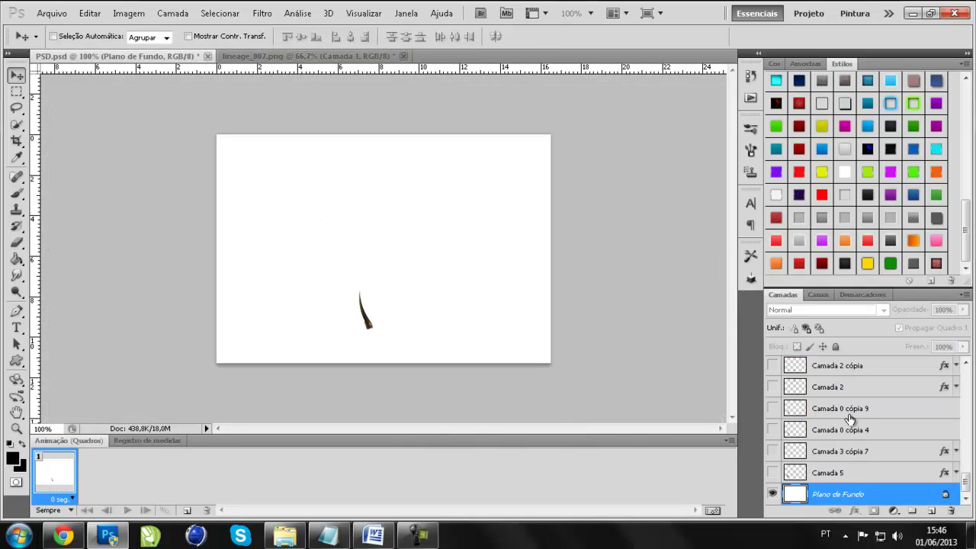
key("Escape")
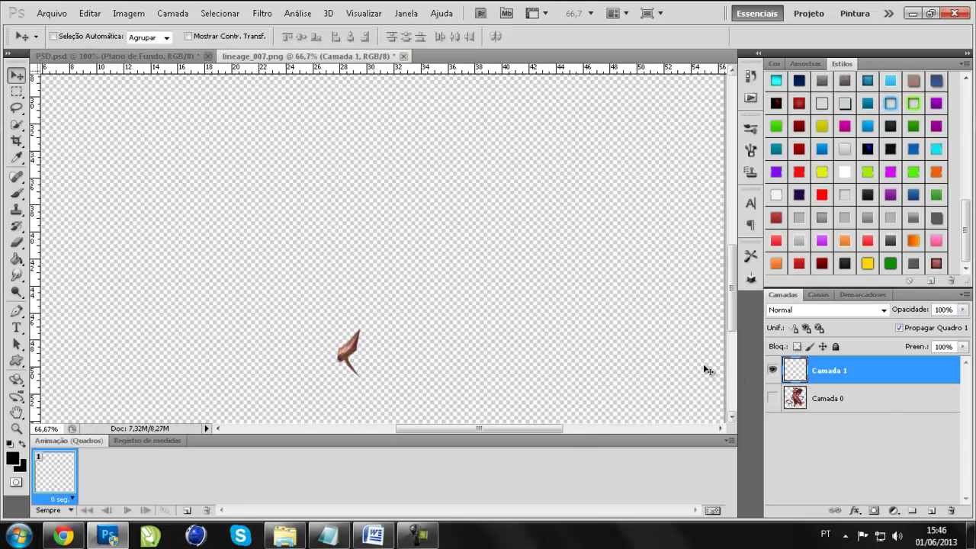
left_click_drag(337, 347, 280, 221)
- Crop lineage_007.png tightly around the horn piece, then drag it toward PSD.psd
key("c")
left_click_drag(260, 185, 325, 255)
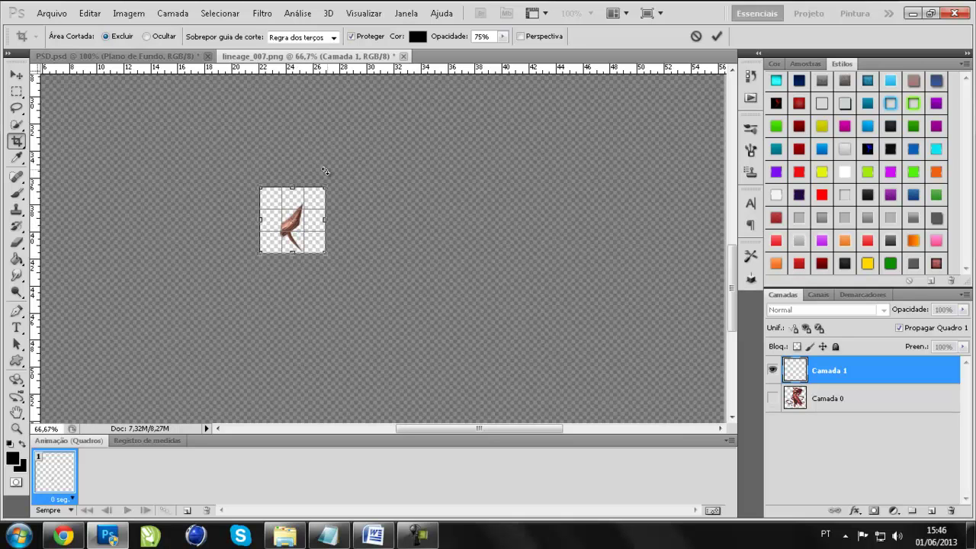
key("Return")
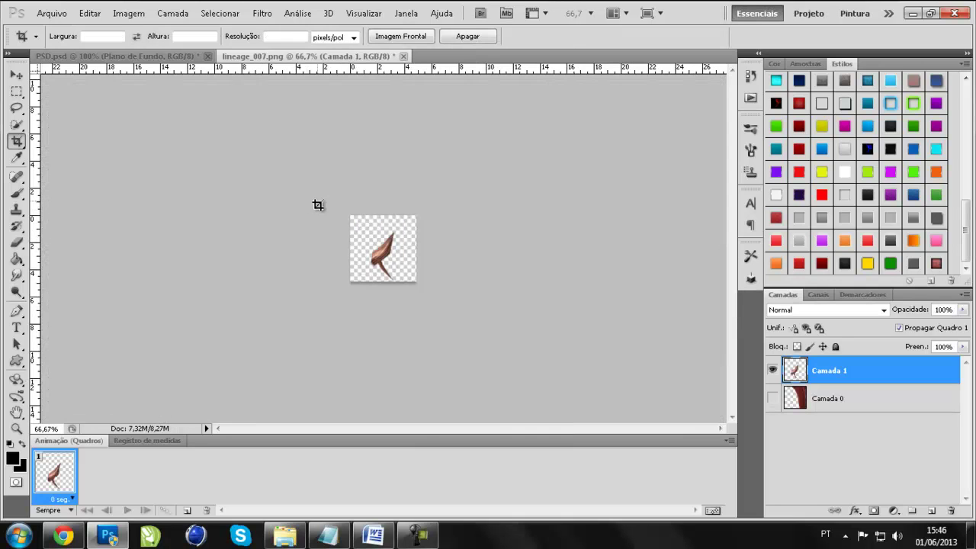
key("v")
left_click_drag(377, 233, 220, 85)
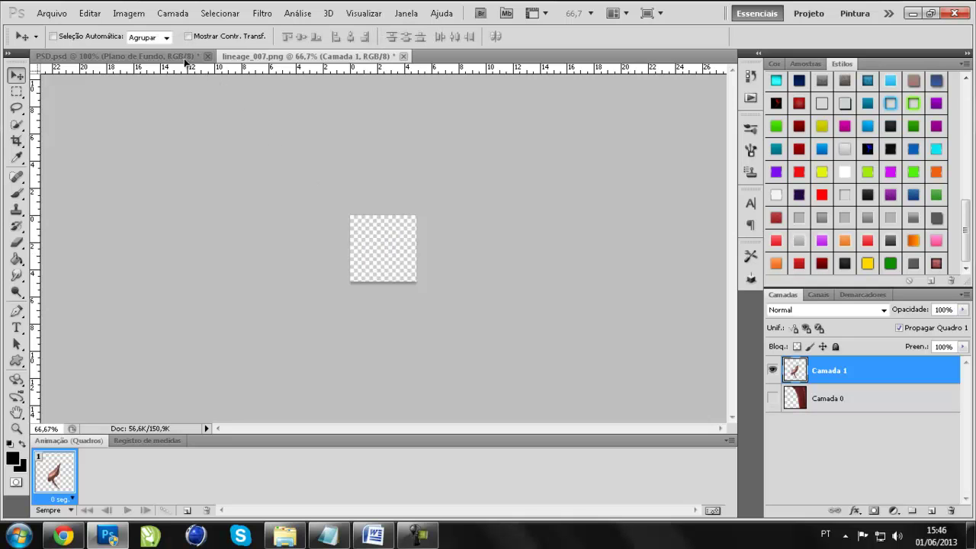
- Drop the horn into PSD.psd as Camada 6, hide it, and toggle Camada 5 and Camada 3 cópia 7 visibility
left_click_drag(183, 58, 364, 272)
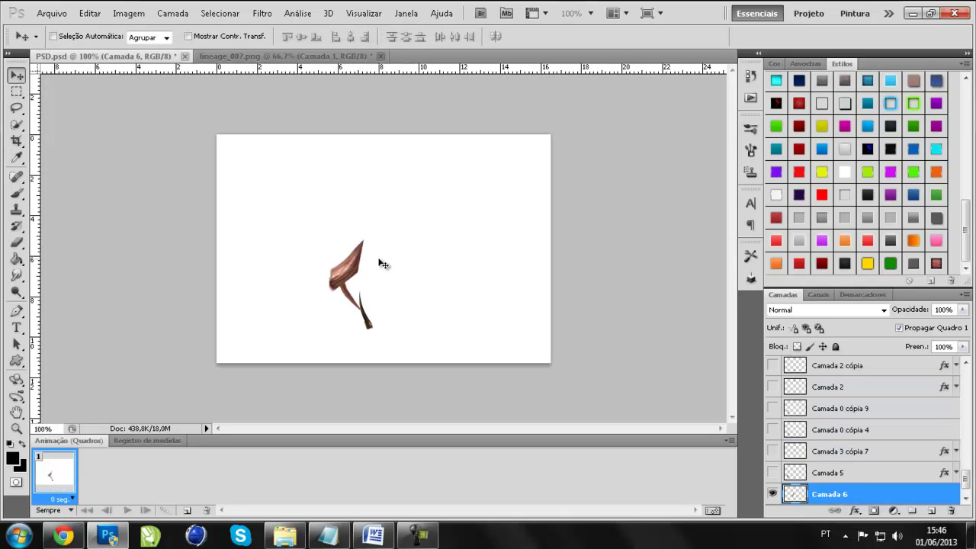
scroll(823, 431, "down", 1)
left_click(772, 472)
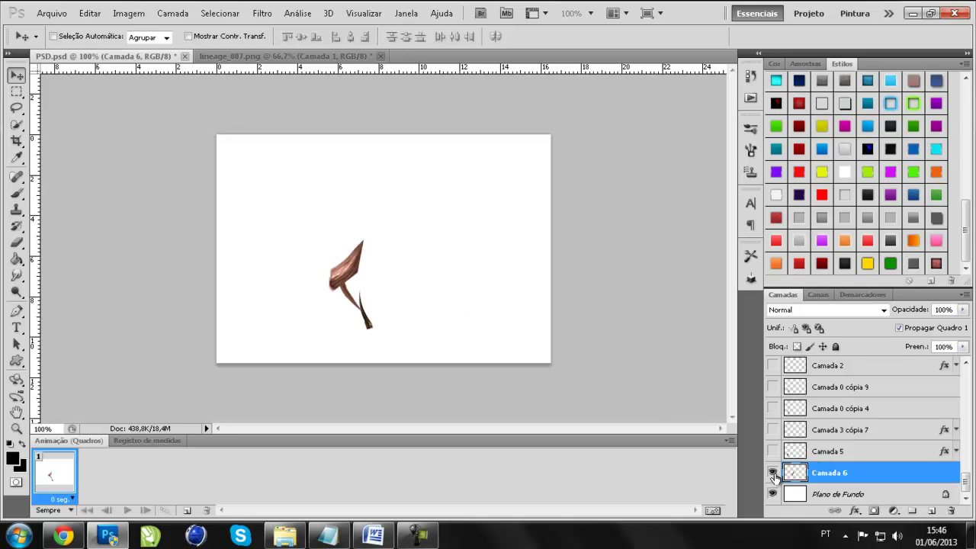
left_click(773, 474)
left_click_drag(774, 448, 774, 433)
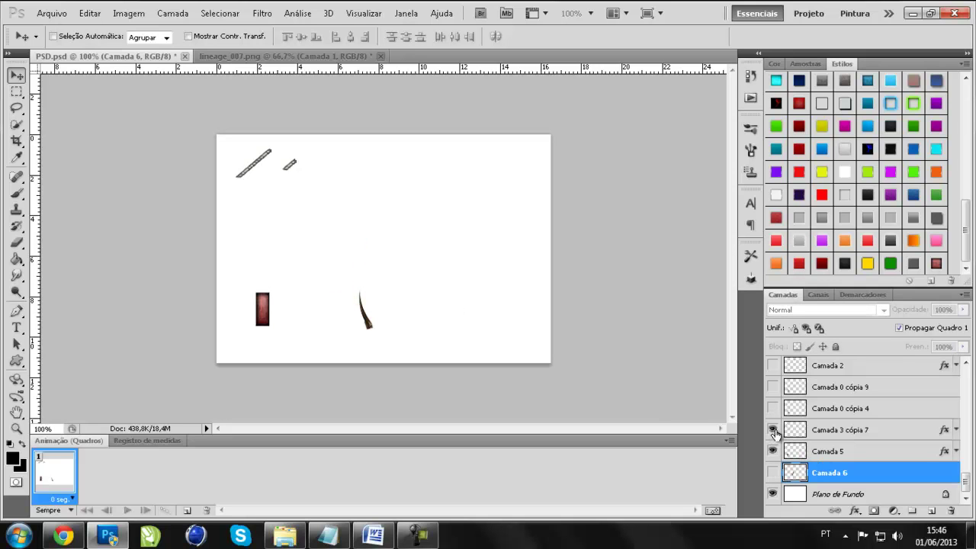
left_click(772, 450)
left_click(772, 429)
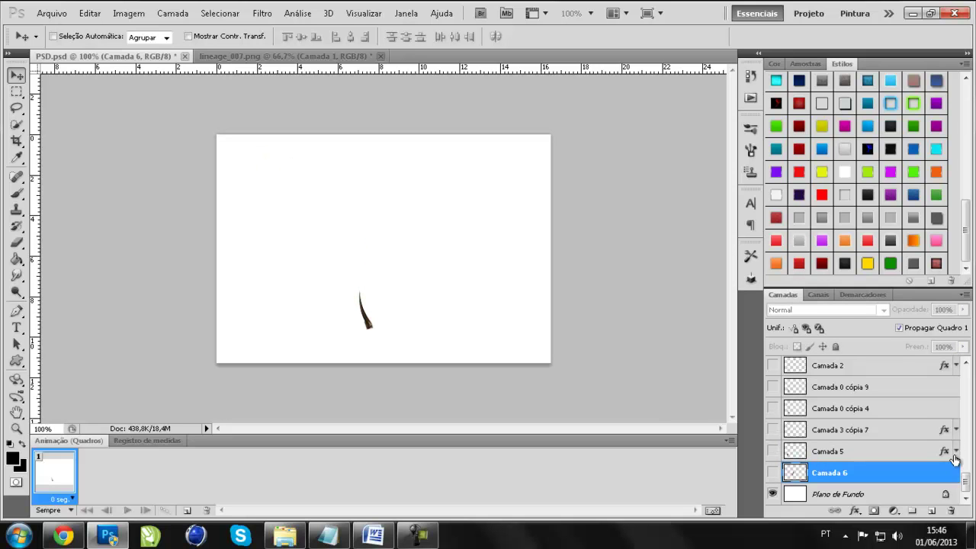
- Show the claw layers Camada 0 cópia 12, 11 and 7 and dotted line Camada 3 cópia 8
left_click_drag(965, 481, 965, 374)
left_click(773, 368)
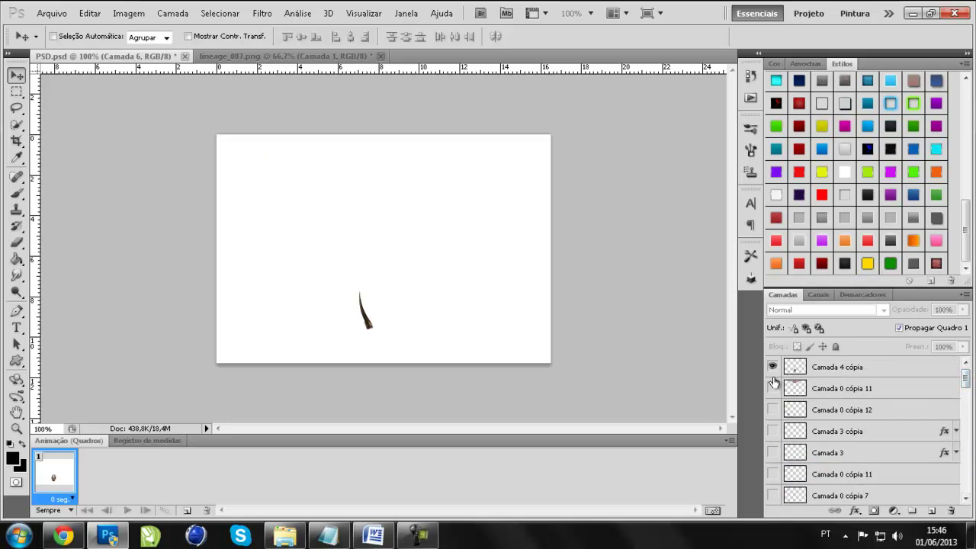
scroll(785, 412, "down", 5)
scroll(789, 424, "up", 1)
scroll(792, 429, "up", 4)
left_click(774, 371)
left_click(772, 410)
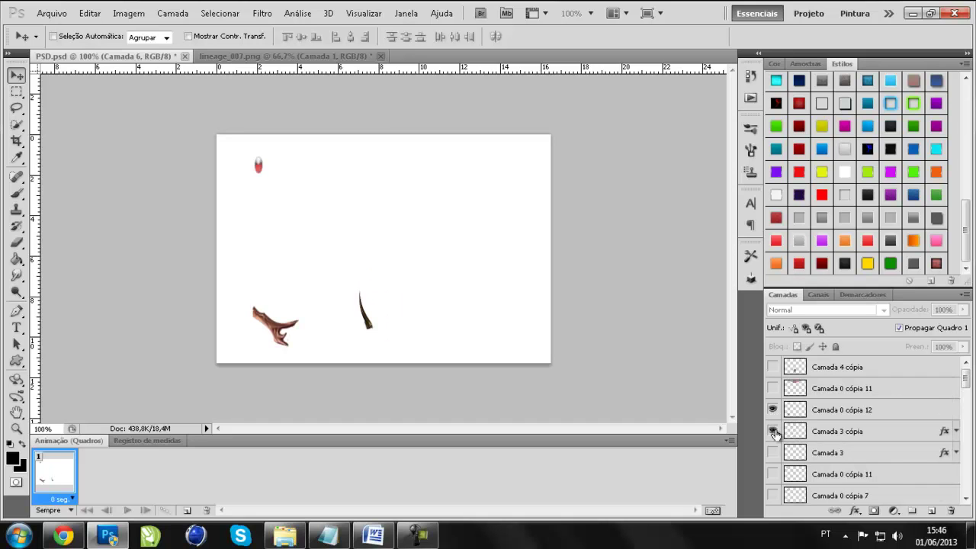
scroll(776, 434, "down", 1)
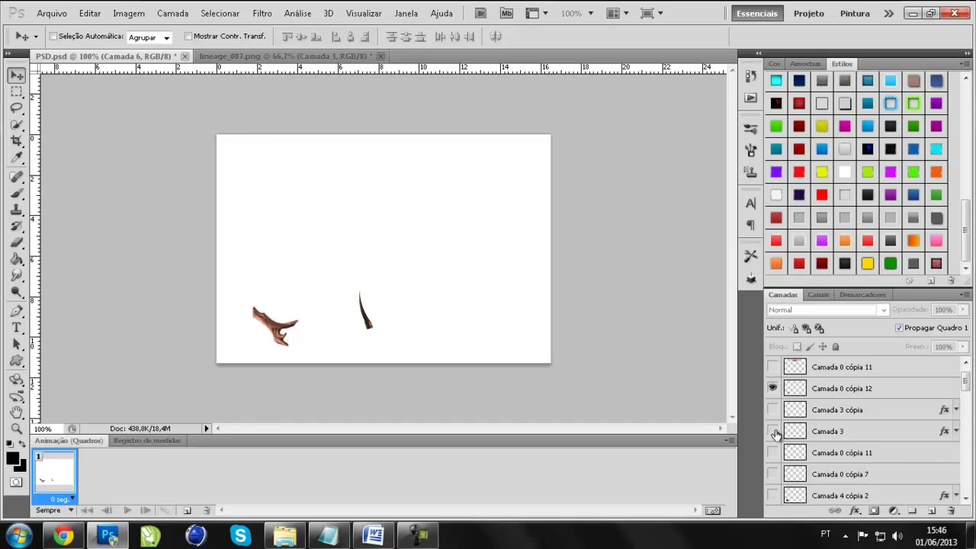
scroll(775, 434, "down", 1)
left_click(774, 432)
scroll(775, 434, "down", 1)
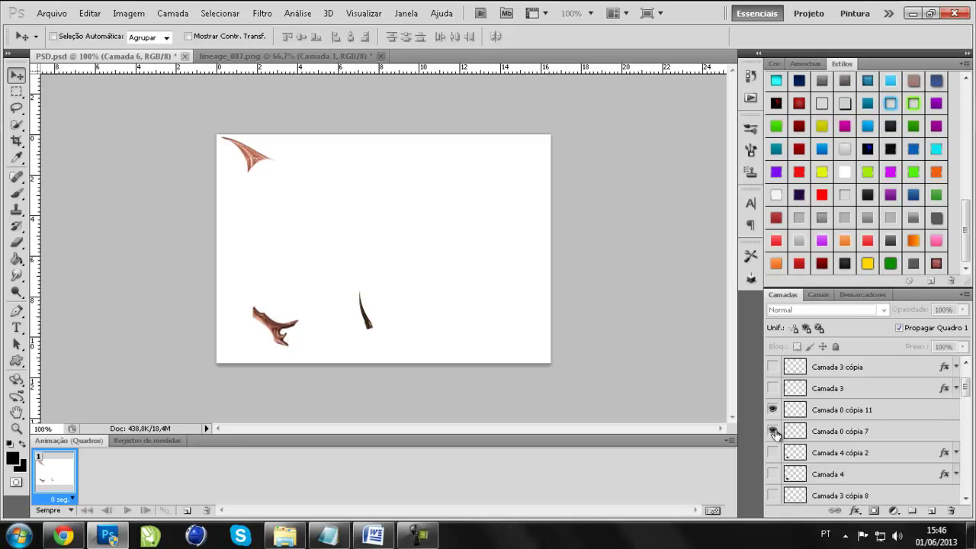
left_click(774, 432)
left_click(773, 431)
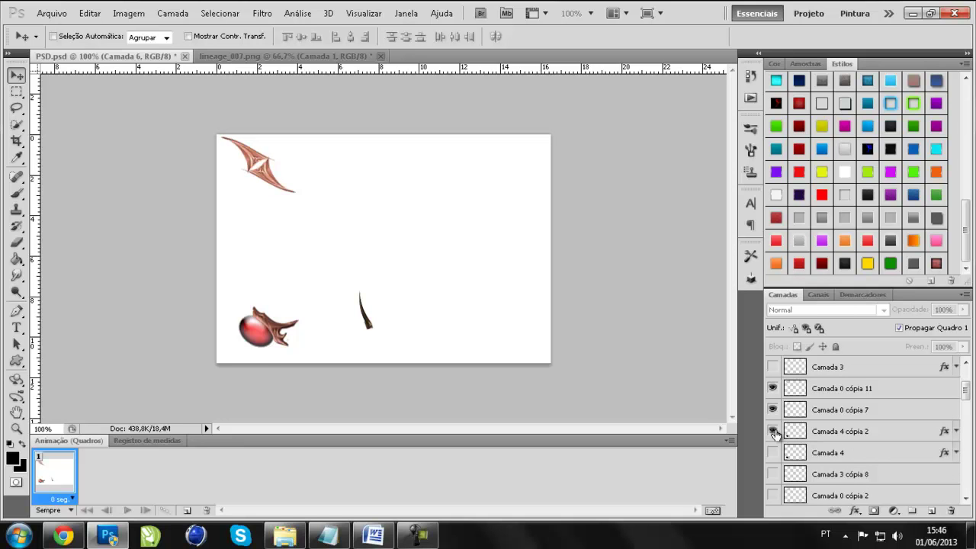
left_click(773, 474)
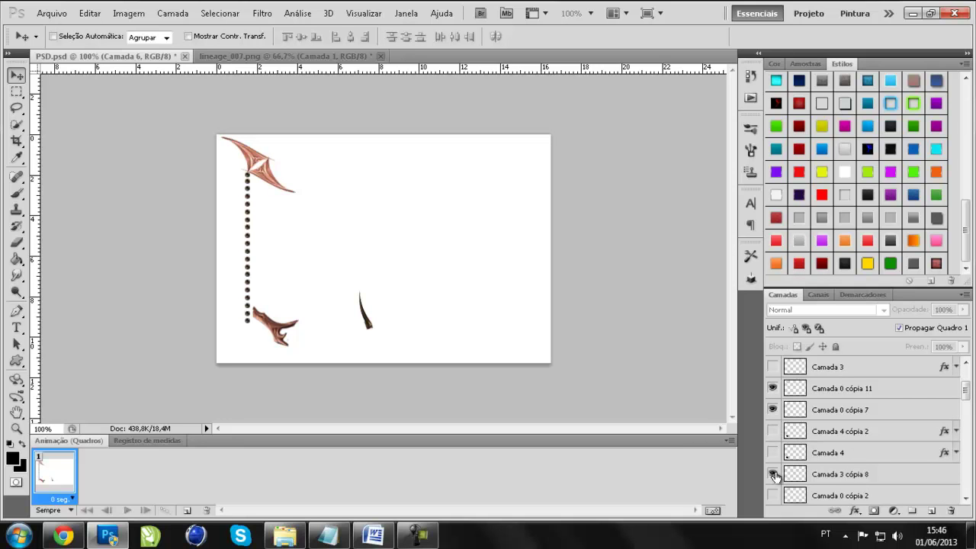
- Show top-left ornament layers Camada 0 cópia 2 and 7, plus the top, bottom and side frame bars
scroll(773, 474, "down", 1)
left_click(773, 474)
scroll(773, 474, "down", 1)
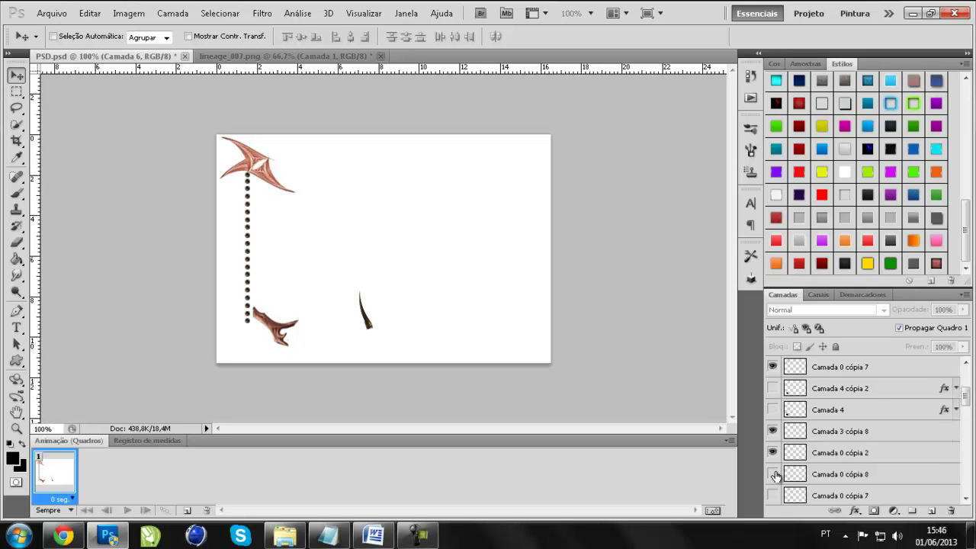
scroll(773, 474, "down", 1)
left_click(773, 474)
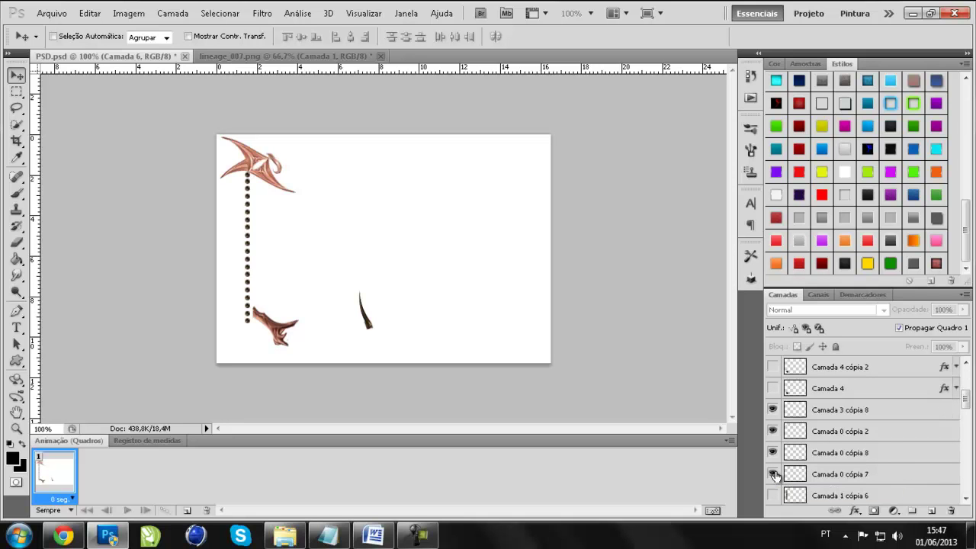
scroll(774, 475, "down", 1)
left_click(774, 475)
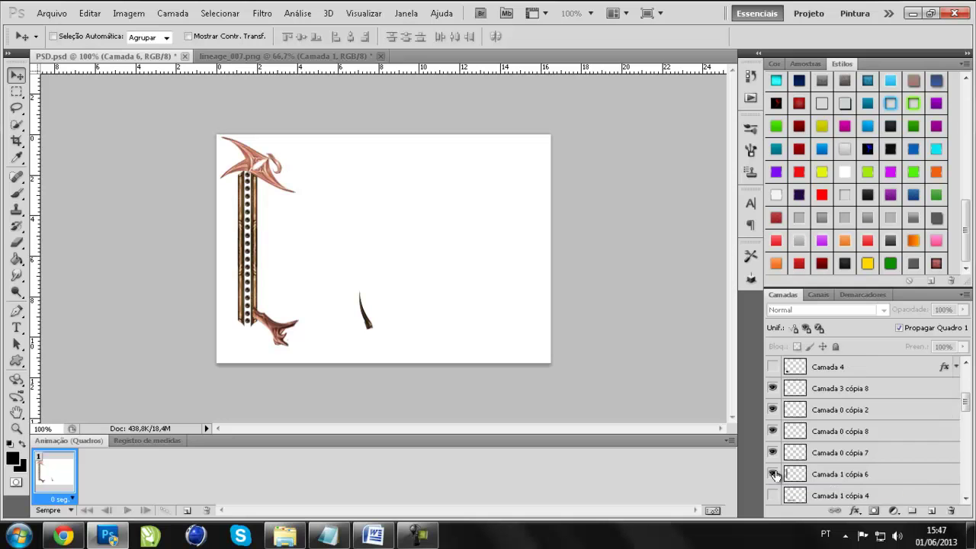
scroll(774, 474, "down", 1)
left_click(774, 475)
scroll(774, 475, "down", 1)
left_click(774, 475)
- Show the layers that redden the left, bottom and top frame bars
scroll(774, 475, "down", 1)
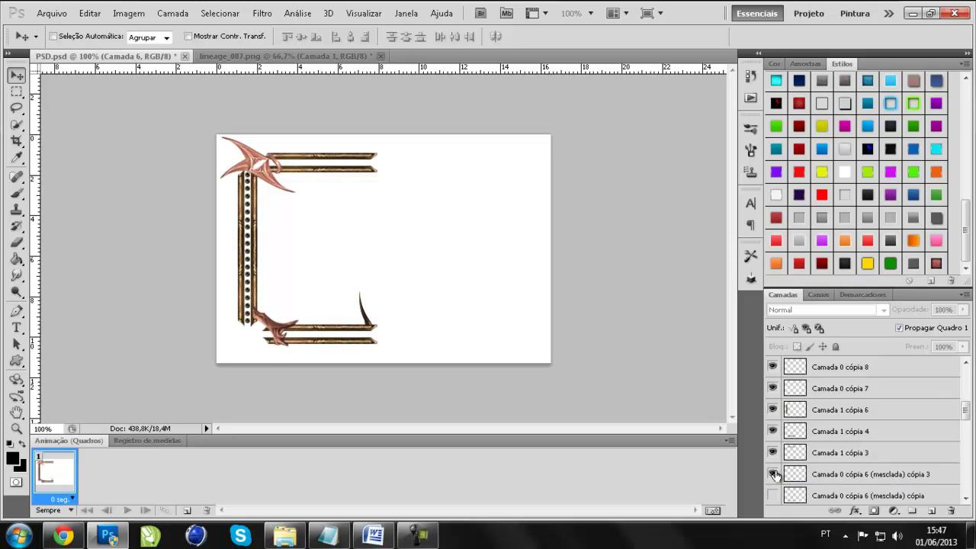
left_click(774, 475)
scroll(773, 475, "down", 1)
left_click(773, 475)
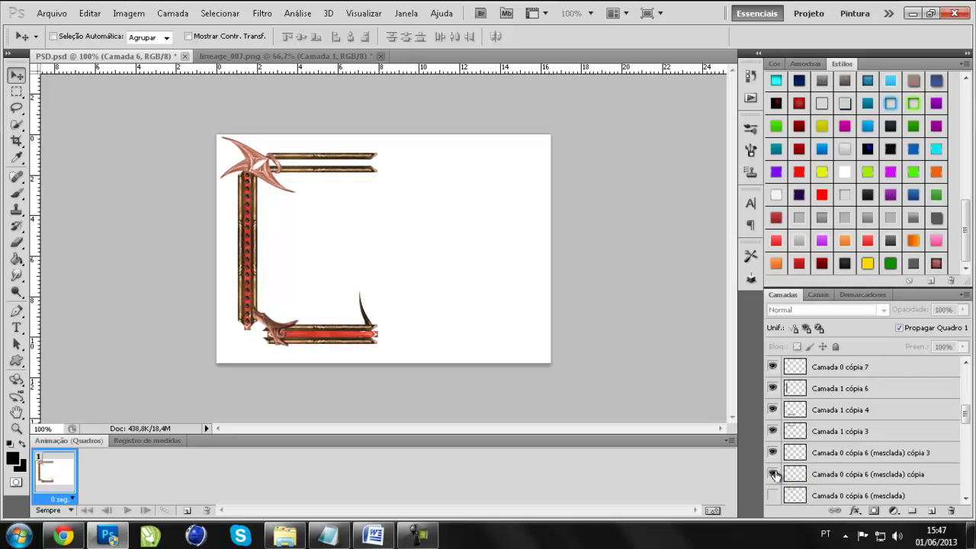
scroll(774, 475, "down", 1)
left_click(773, 475)
- Show the bottom-left and left-side spike layers, including the spike on the left bar
scroll(773, 475, "down", 1)
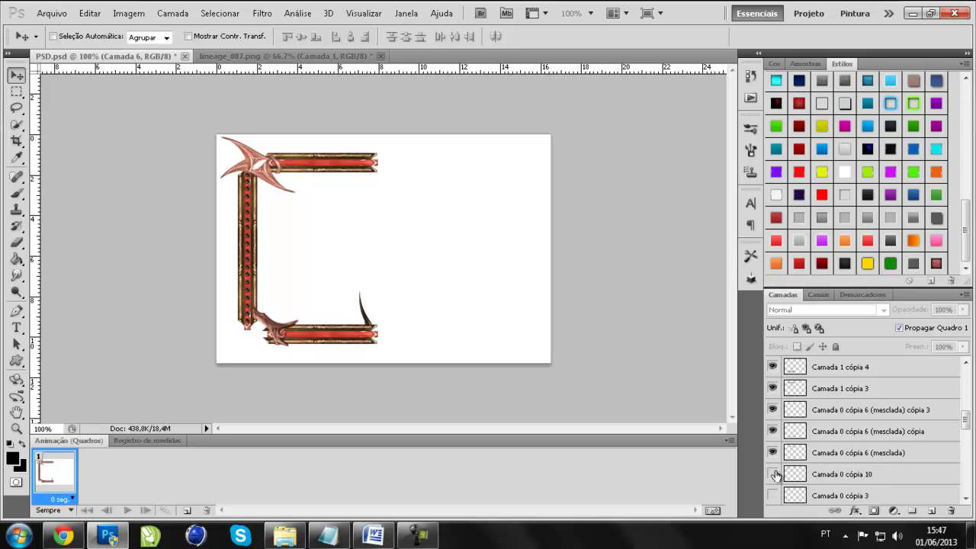
left_click(773, 475)
scroll(774, 475, "down", 1)
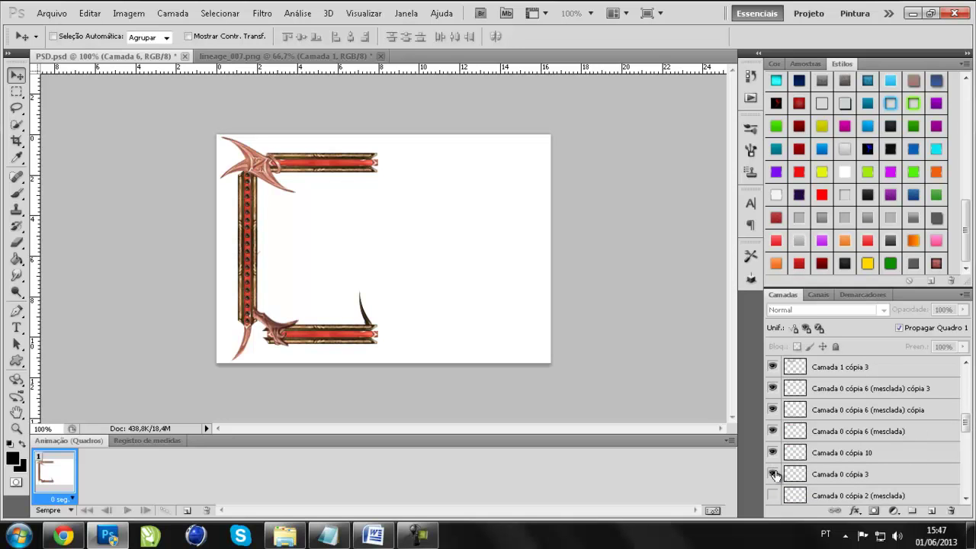
scroll(774, 475, "down", 1)
left_click(774, 475)
scroll(773, 475, "down", 1)
left_click(774, 475)
scroll(775, 475, "down", 1)
left_click(774, 474)
- Show the darker edge-detail layers for the bars, including Camada 1 cópia 5, 1 cópia 2 and 3 cópia 5
scroll(775, 475, "down", 1)
scroll(774, 475, "down", 1)
left_click(774, 475)
scroll(774, 474, "down", 3)
left_click(773, 474)
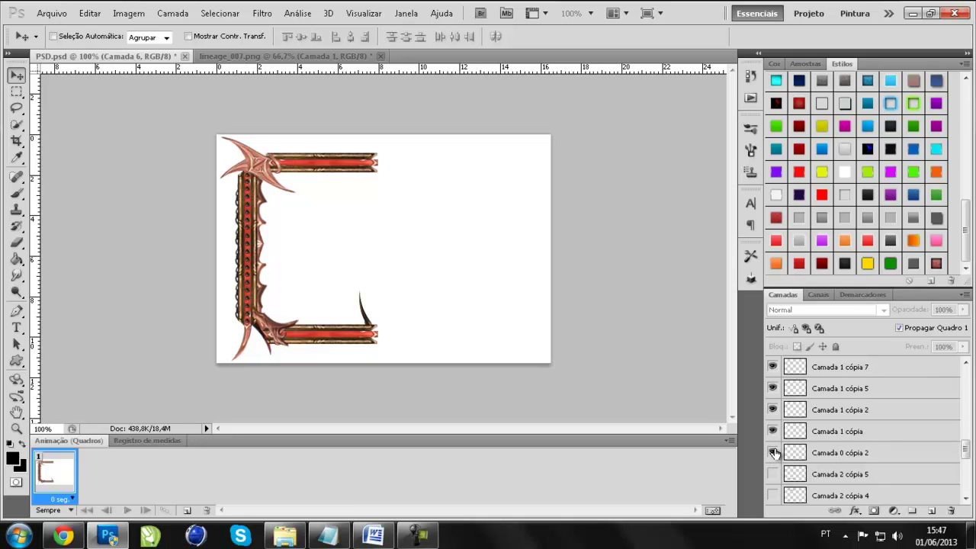
left_click(773, 474)
left_click(774, 473)
left_click(774, 474)
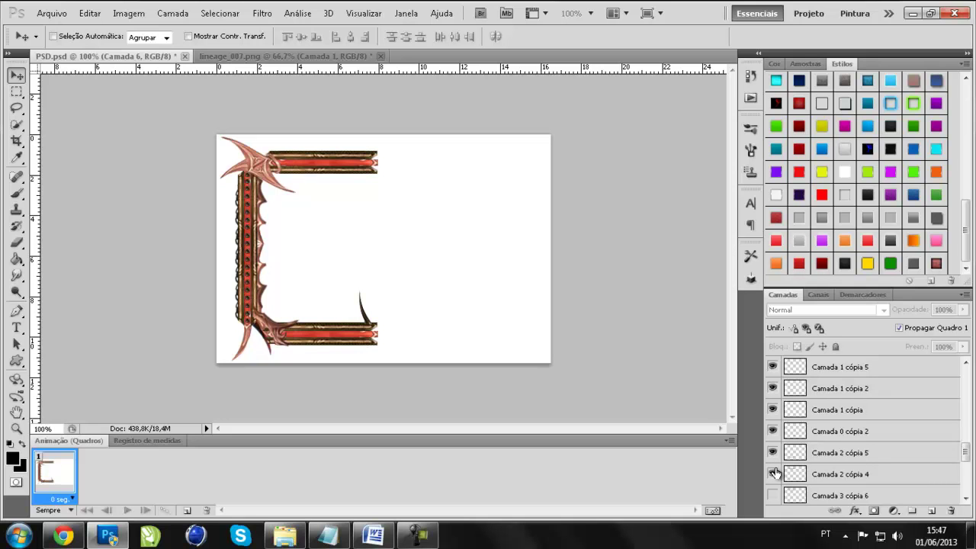
left_click(773, 474)
scroll(774, 474, "down", 1)
left_click(773, 474)
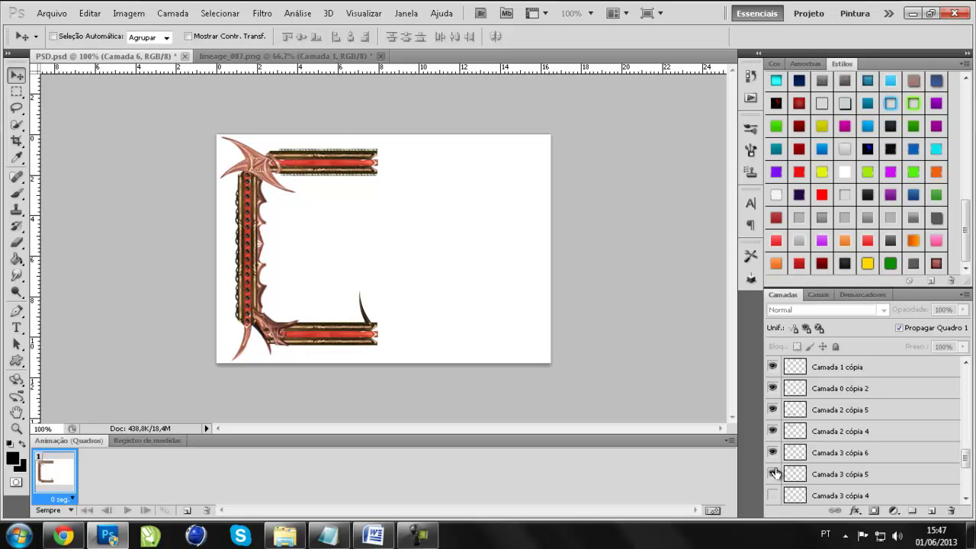
scroll(773, 473, "down", 1)
left_click(773, 473)
left_click(774, 474)
- Show Camada 2 cópia, Camada 2, Camada 0 cópia 9 and 4, Camada 5, and horn Camada 6
scroll(774, 473, "down", 1)
left_click(774, 474)
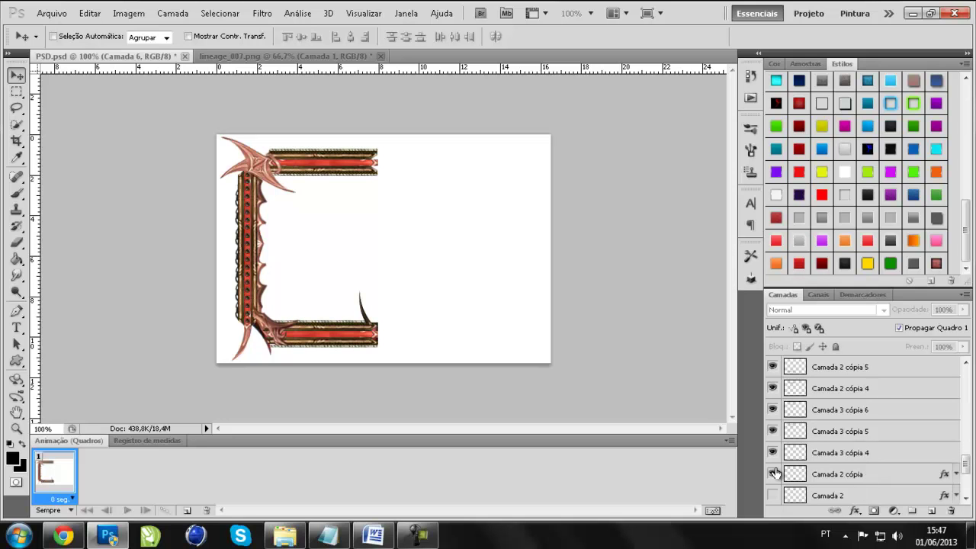
scroll(774, 474, "down", 1)
left_click(774, 474)
scroll(773, 474, "down", 1)
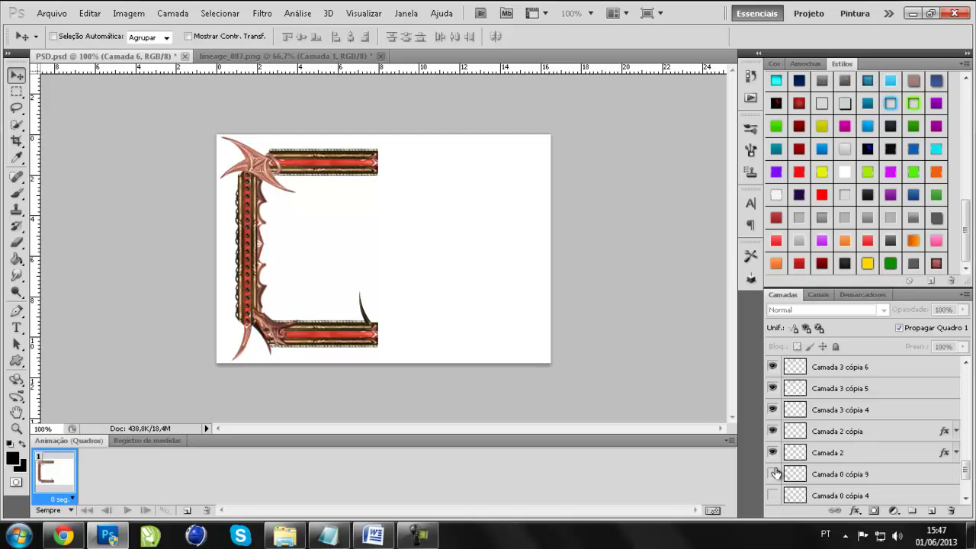
left_click(774, 473)
scroll(774, 473, "down", 1)
left_click(774, 473)
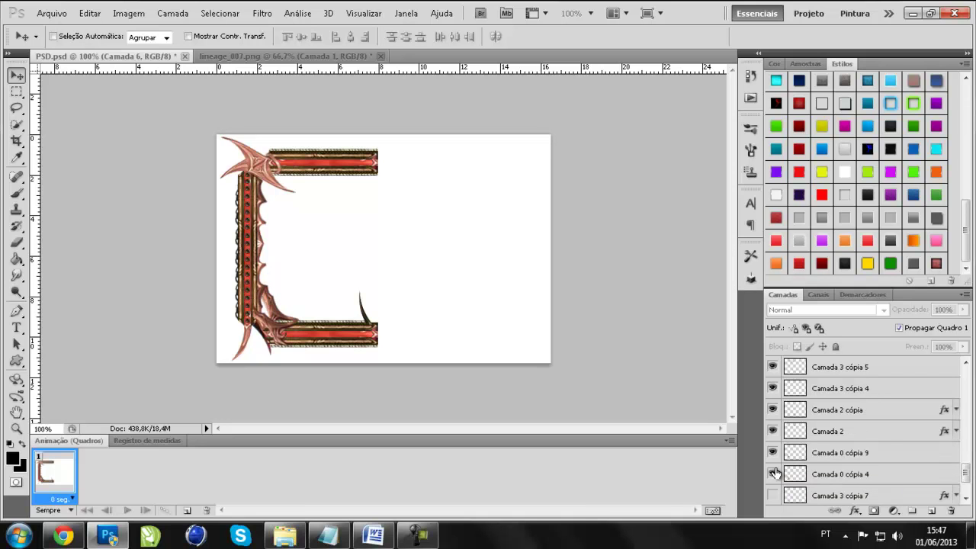
scroll(774, 474, "down", 1)
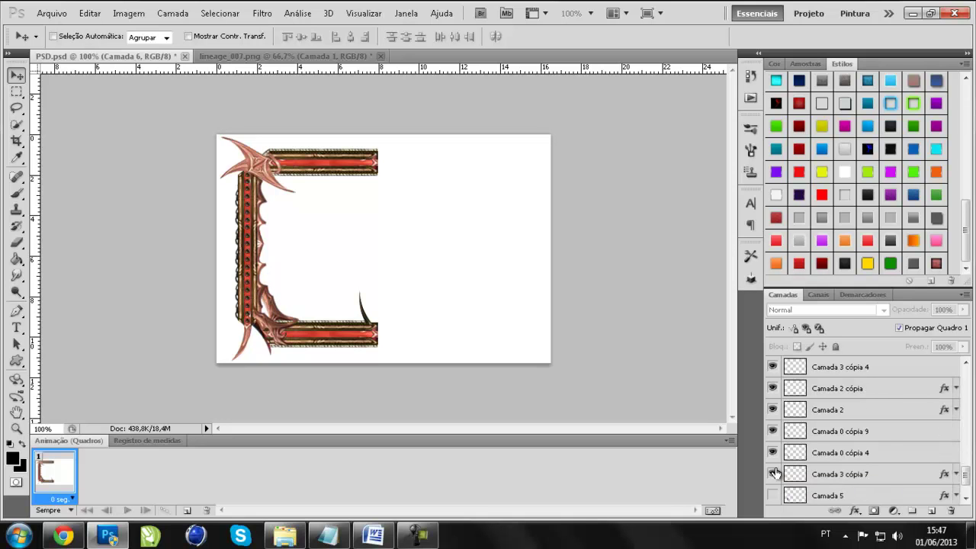
scroll(774, 474, "down", 1)
left_click(775, 473)
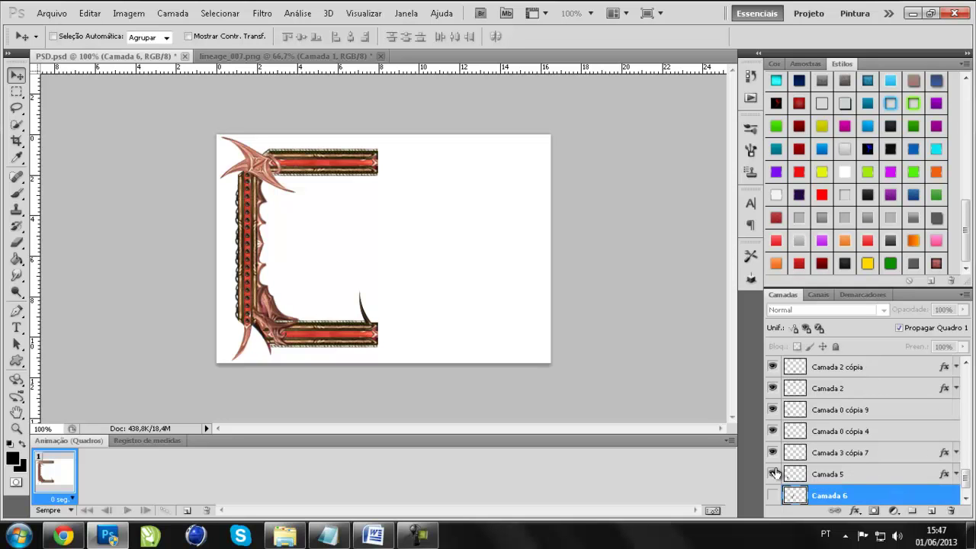
scroll(774, 473, "down", 1)
left_click(775, 474)
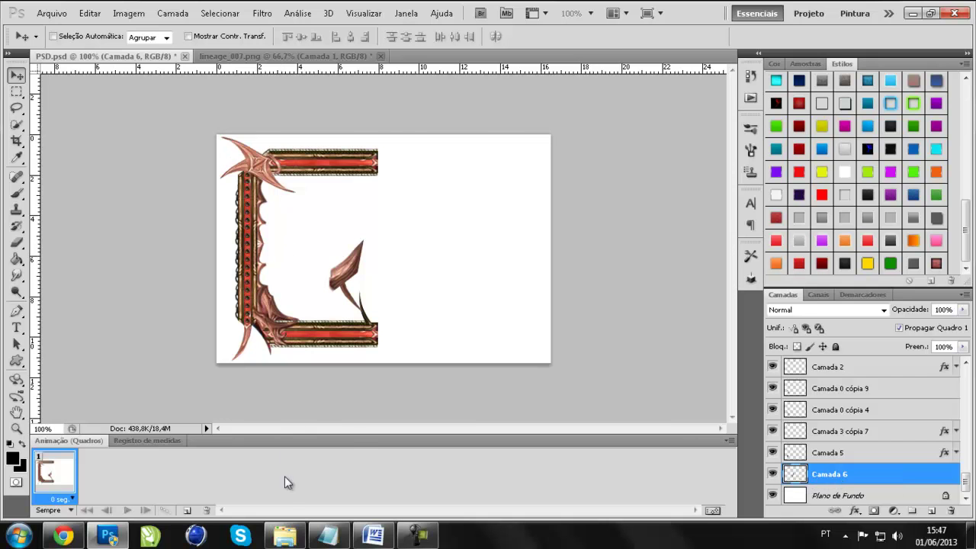
left_click(324, 536)
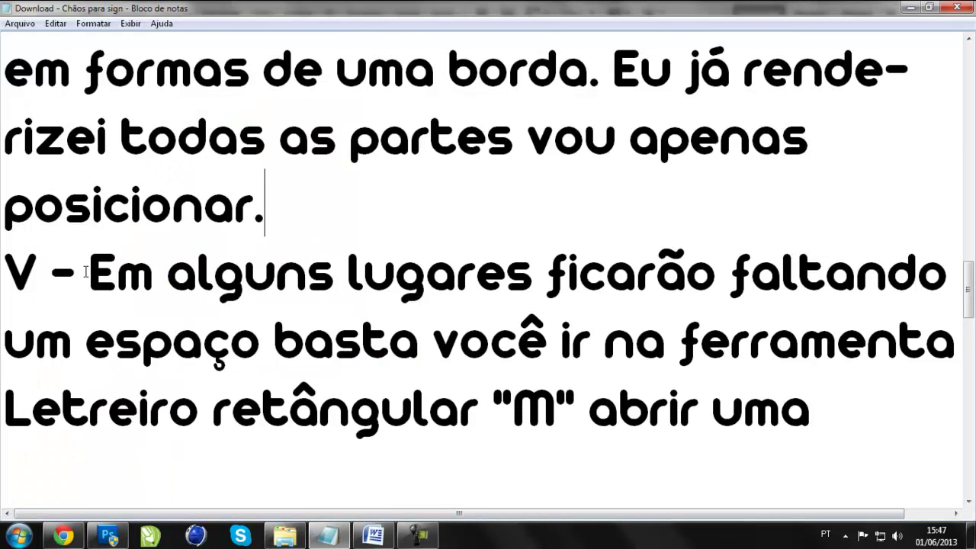
scroll(86, 271, "down", 1)
mouse_move(86, 81)
left_mouse_down()
mouse_move(656, 82)
mouse_move(956, 114)
mouse_move(905, 184)
mouse_move(836, 404)
left_mouse_up()
left_click(825, 392)
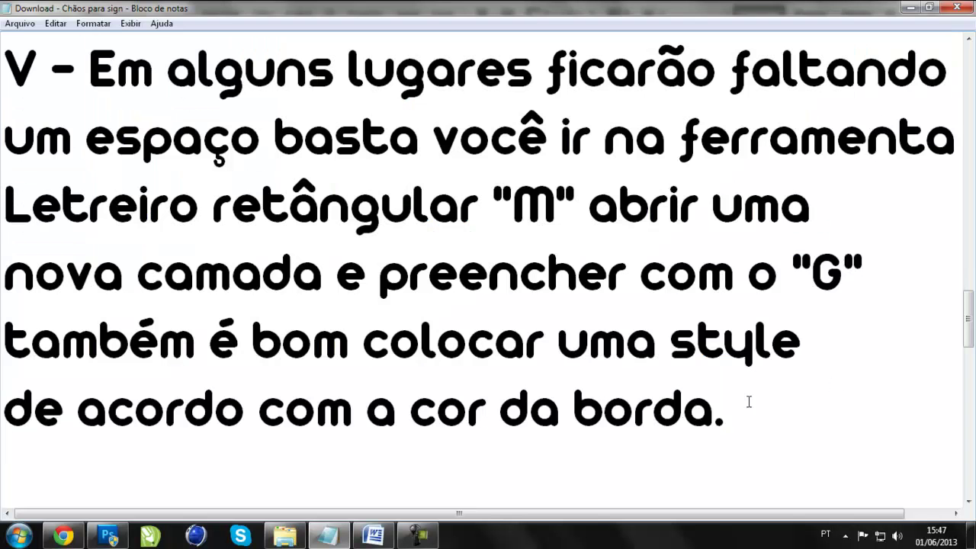
left_click(108, 536)
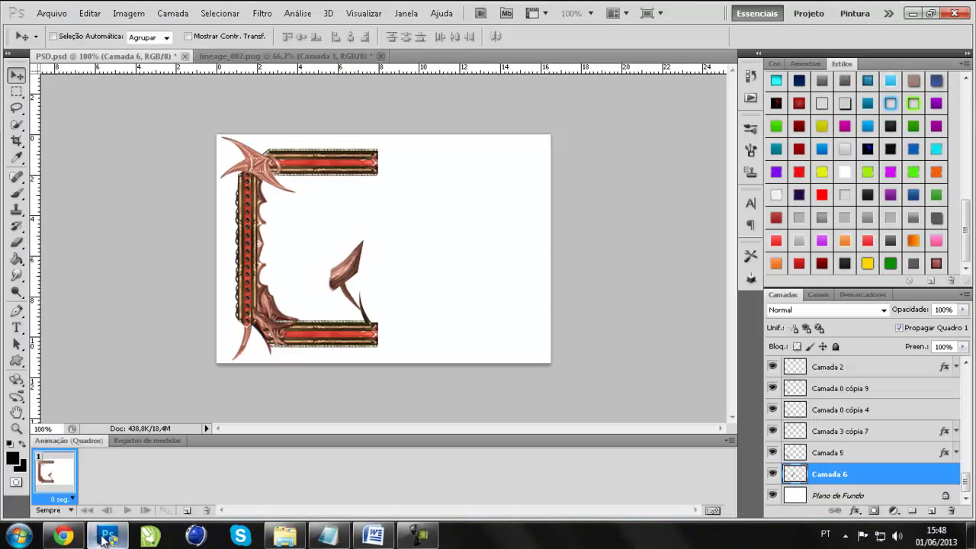
- Briefly toggle the lower-left ornament, then select and hide the Camada 5 layer
scroll(772, 391, "up", 1)
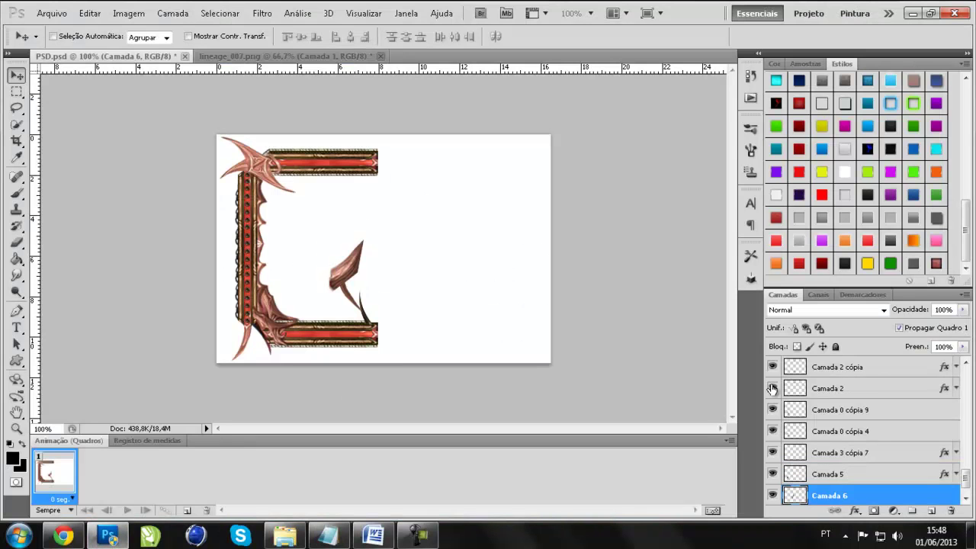
left_click(773, 410)
left_click(773, 410)
left_click(773, 452)
left_click(773, 474)
left_click(827, 475)
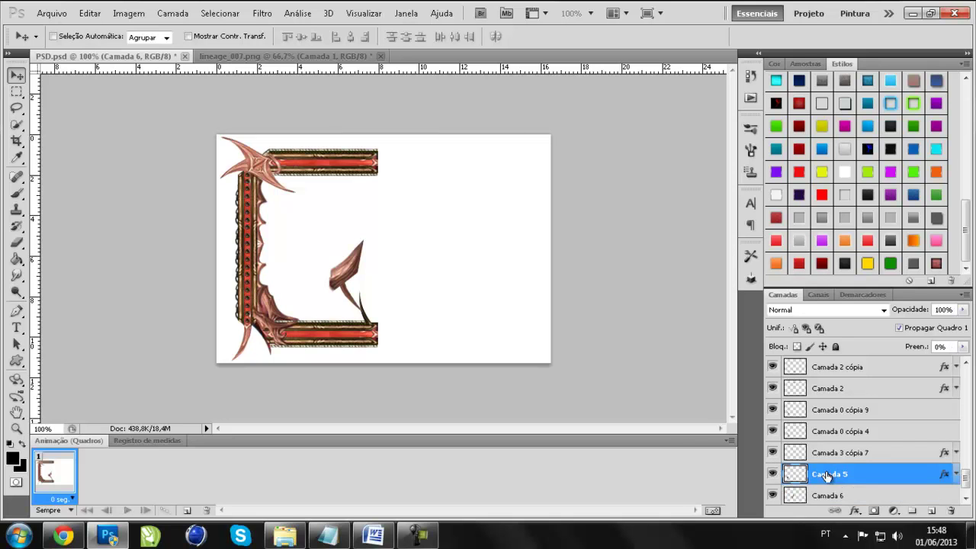
left_click(773, 474)
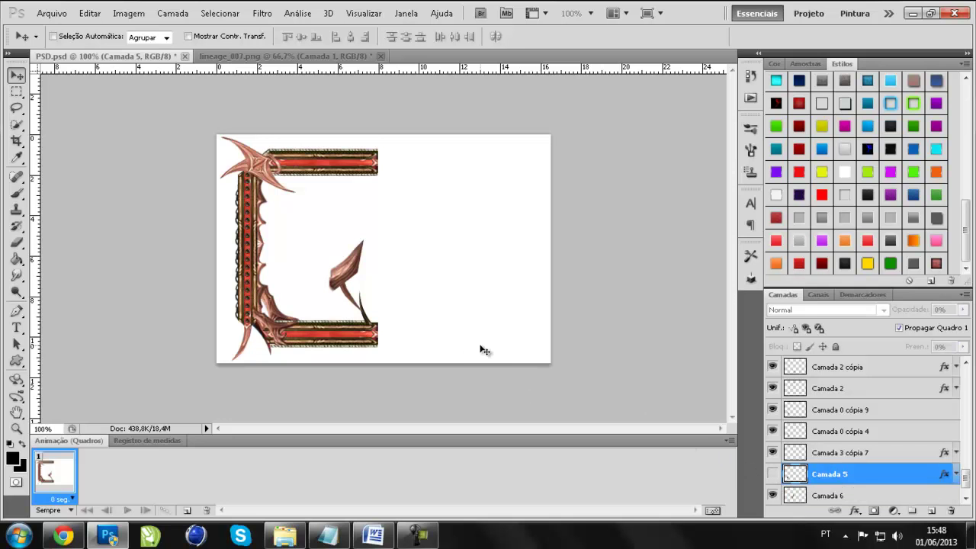
- Zoom in to check the lower-left frame corner for gaps, zoom back out, and add a new layer
key("ctrl+plus")
key("ctrl+plus")
key("ctrl+plus")
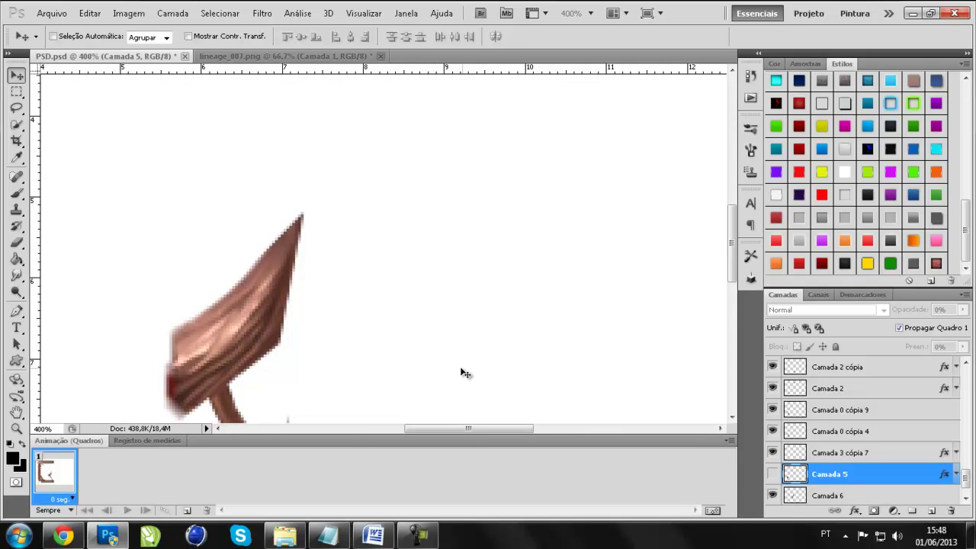
key("space")
left_click_drag(414, 332, 632, 163)
left_click_drag(348, 261, 451, 237)
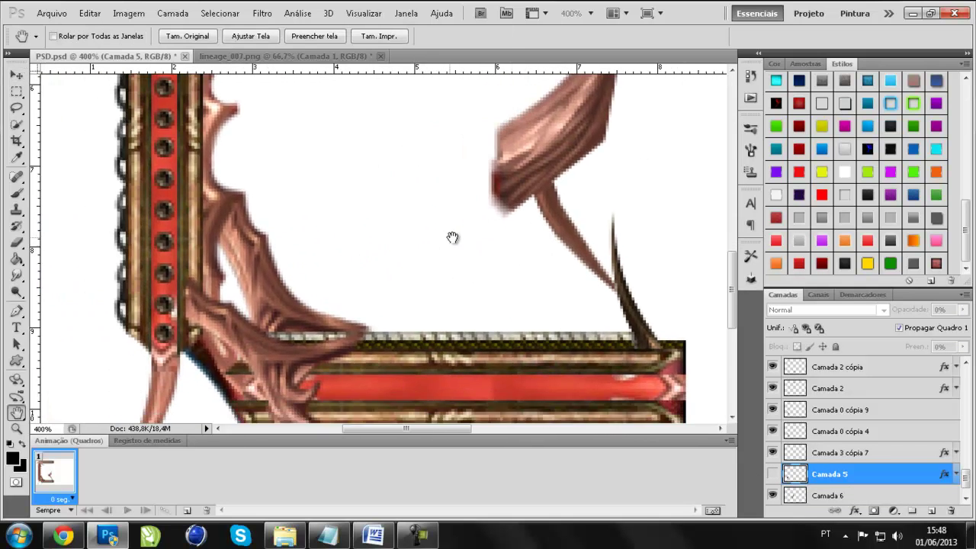
key("ctrl+minus")
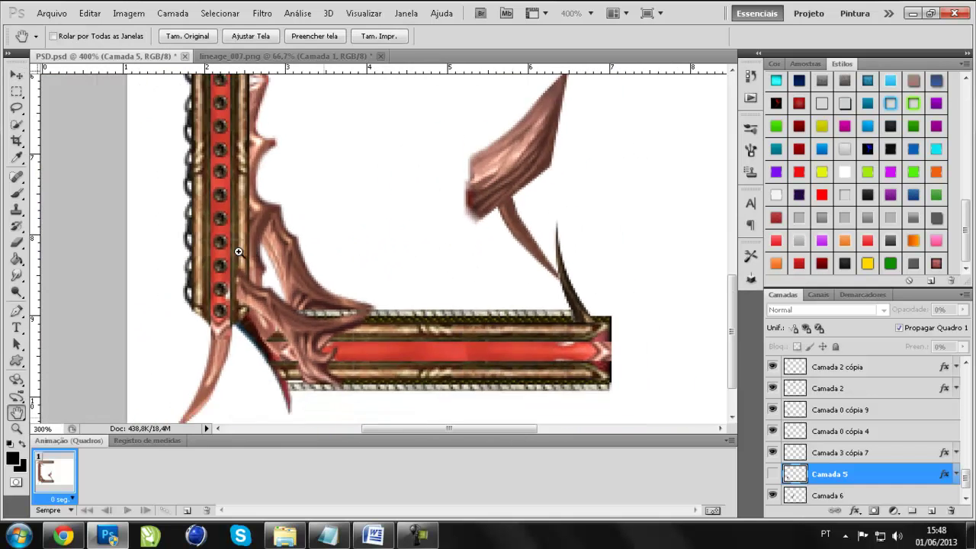
key("ctrl+minus")
key("ctrl+minus")
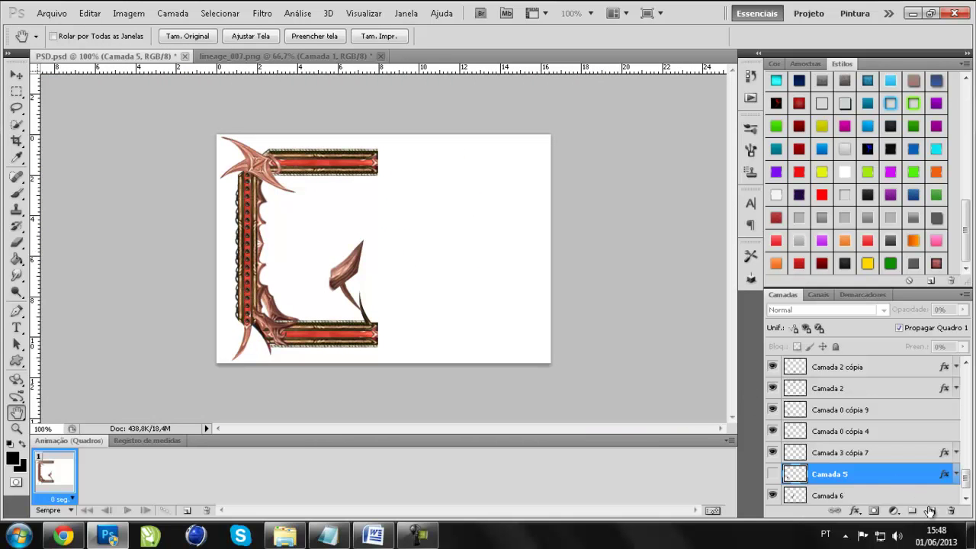
left_click(932, 510)
- Fill a small black box, give it a red gradient style, and move it into the frame gap
left_click(16, 92)
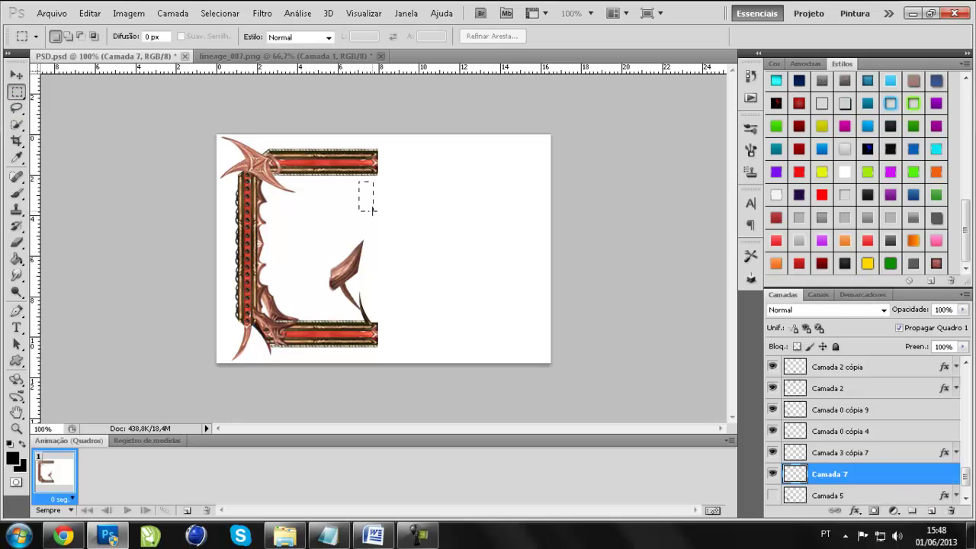
left_click_drag(358, 181, 374, 214)
key("g")
left_click(366, 195)
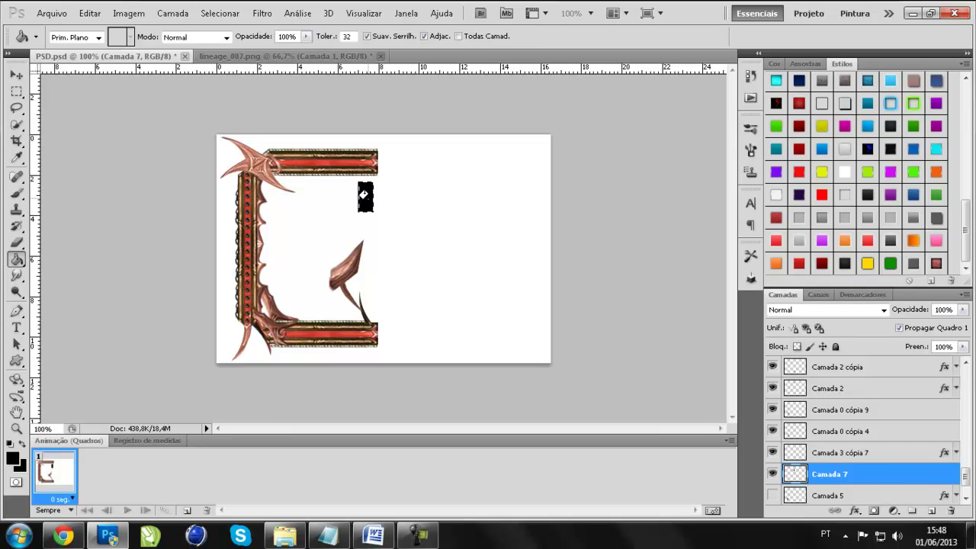
key("ctrl+d")
key("v")
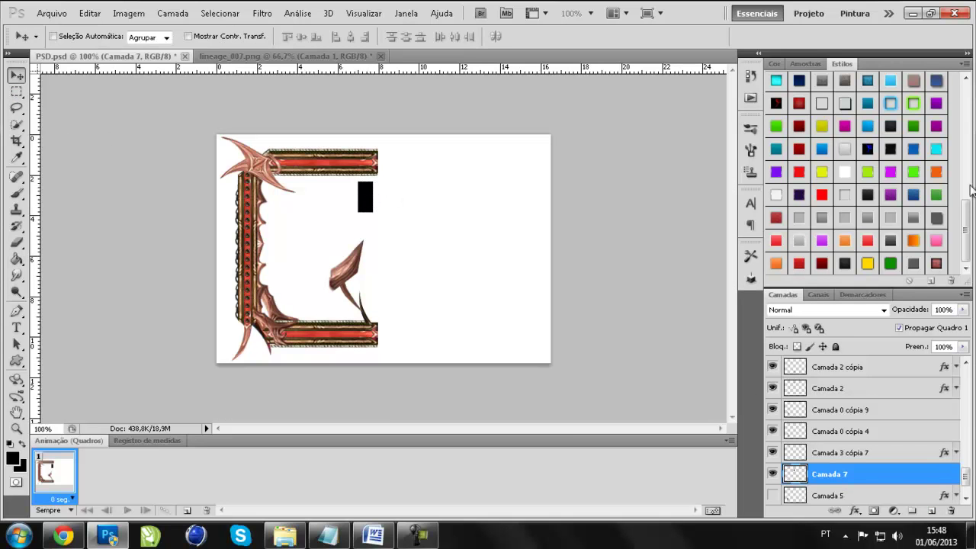
left_click(936, 263)
left_click_drag(311, 242, 258, 315)
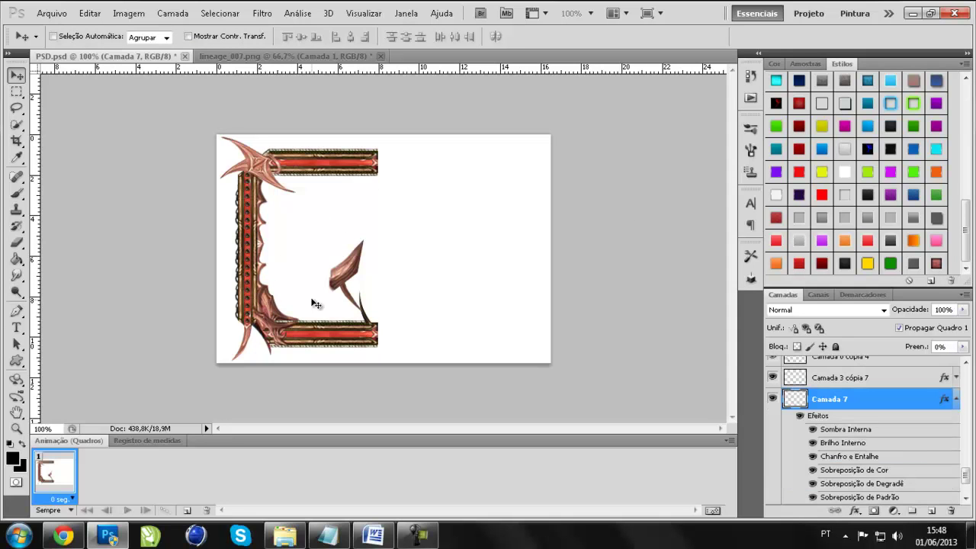
- Delete the unused Camada 5 layer and check the tutorial notes
left_click(956, 399)
left_click(843, 453)
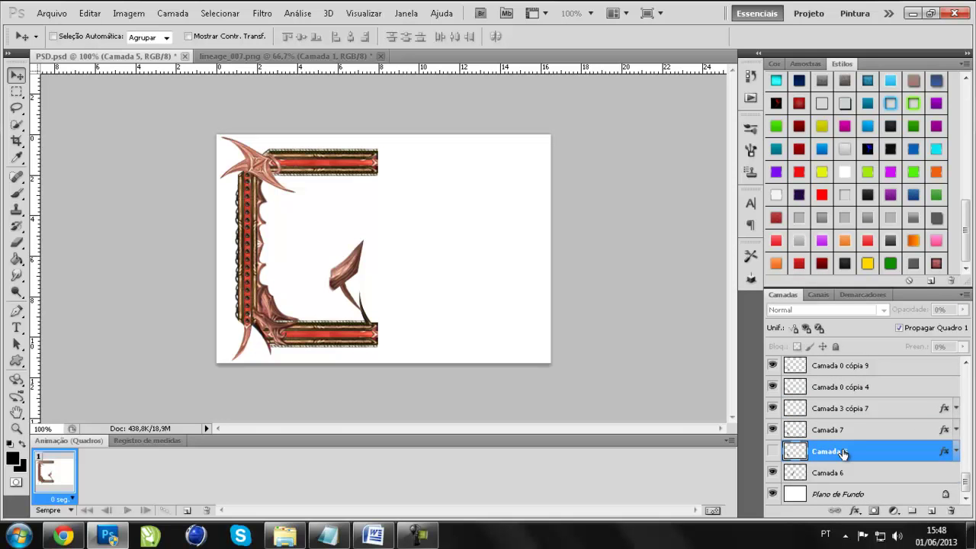
key("Delete")
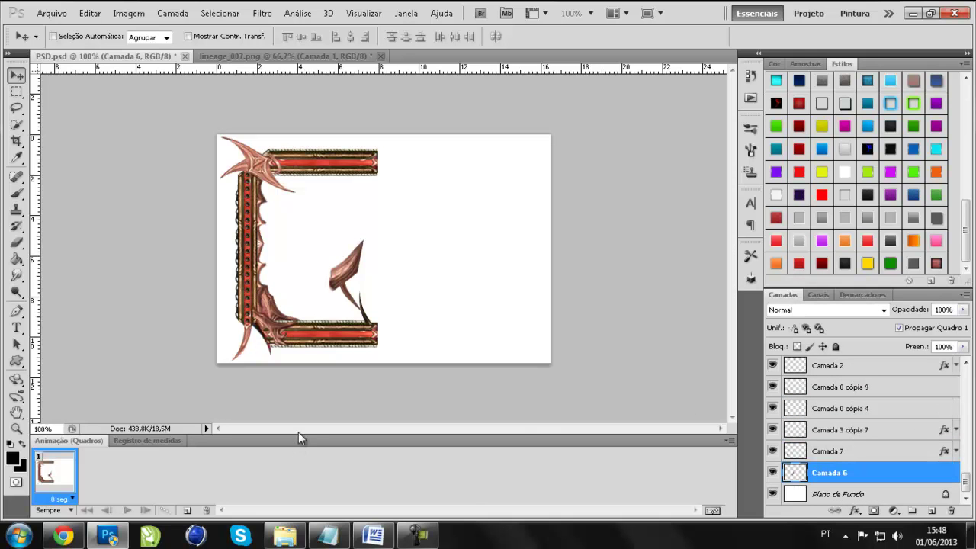
left_click(328, 535)
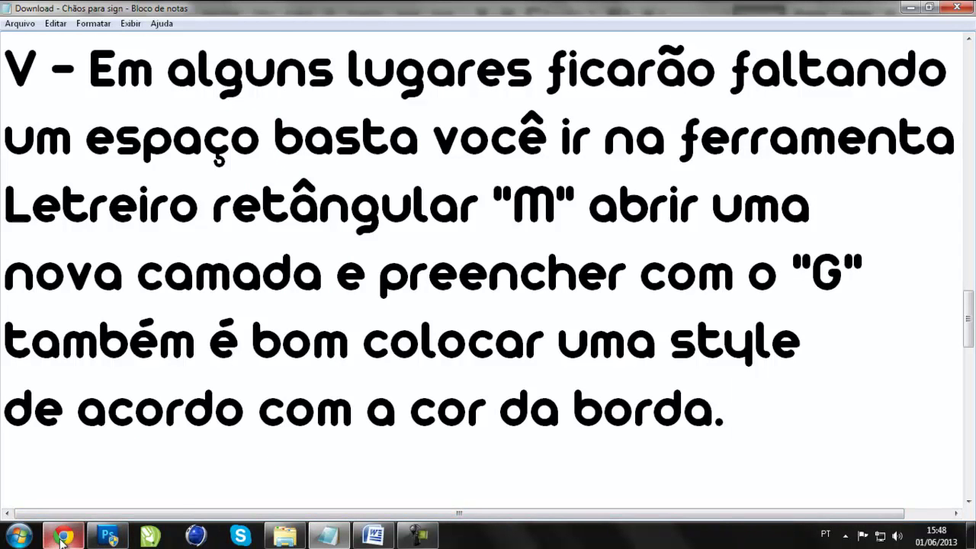
left_click(109, 536)
- Fill an elliptical selection with black on a new layer, Camada 8
left_click(931, 510)
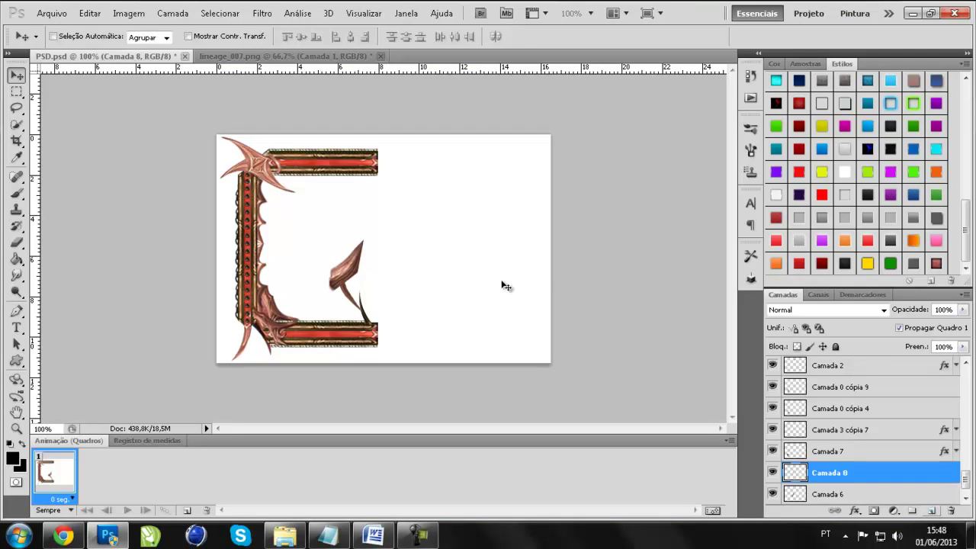
left_click(15, 93)
left_click(61, 106)
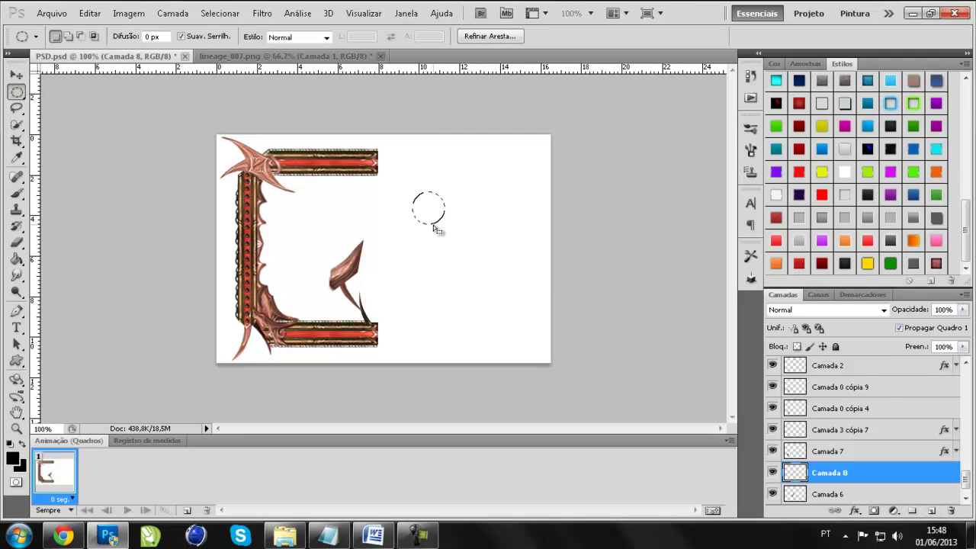
key("g")
left_click(429, 213)
key("v")
key("ctrl+d")
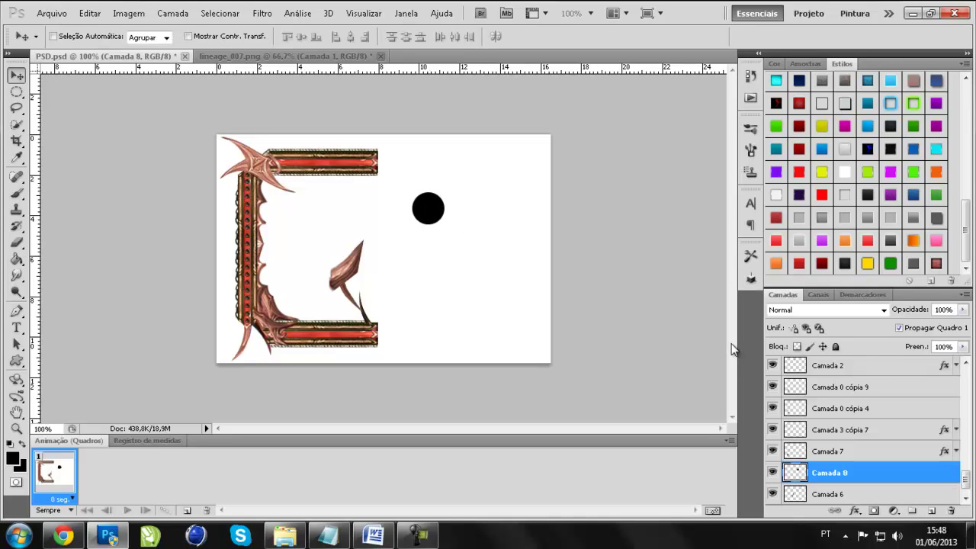
- Duplicate the circle, scale the copy to 106.67%, and place it beneath Camada 8
key("ctrl+j")
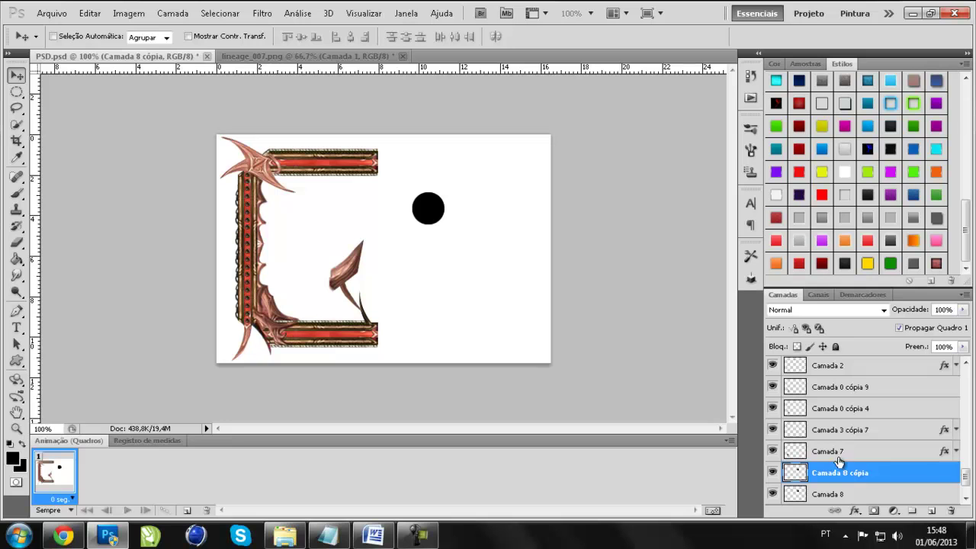
key("ctrl+t")
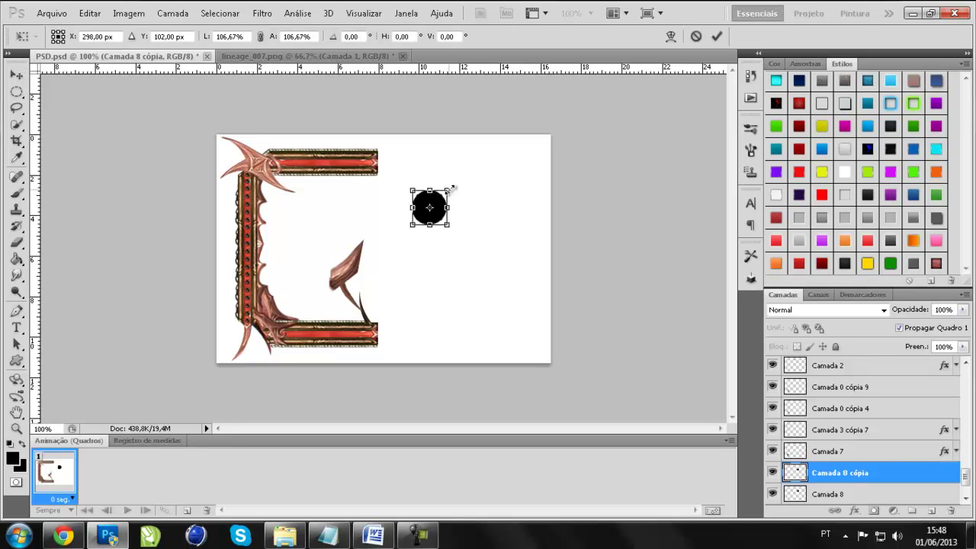
key("Return")
key("Left")
key("Left")
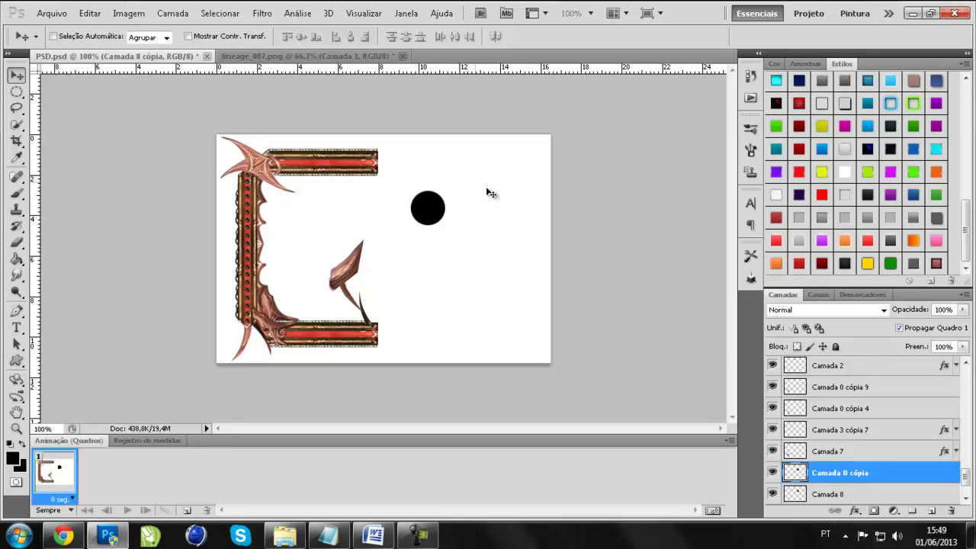
mouse_move(826, 471)
left_mouse_down()
mouse_move(839, 494)
mouse_move(839, 471)
left_mouse_up()
- Apply a glow style from the Styles panel to the enlarged circle copy
scroll(869, 161, "up", 2)
scroll(869, 160, "up", 2)
scroll(869, 160, "up", 2)
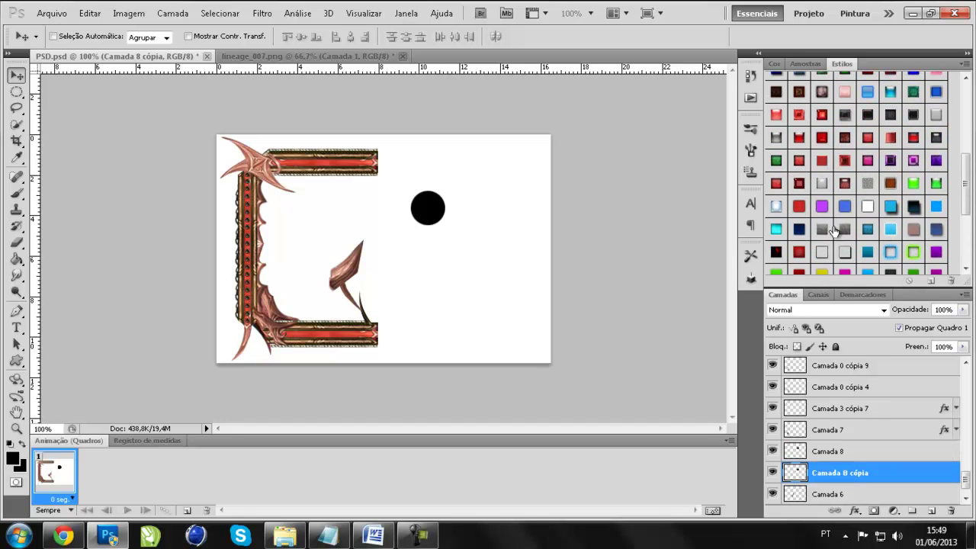
scroll(846, 214, "up", 2)
scroll(865, 179, "up", 3)
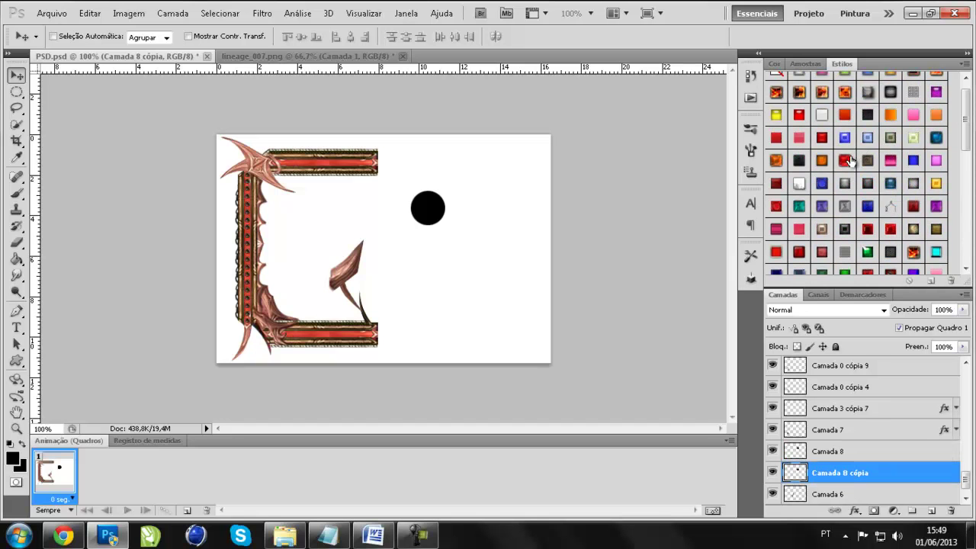
left_click(845, 207)
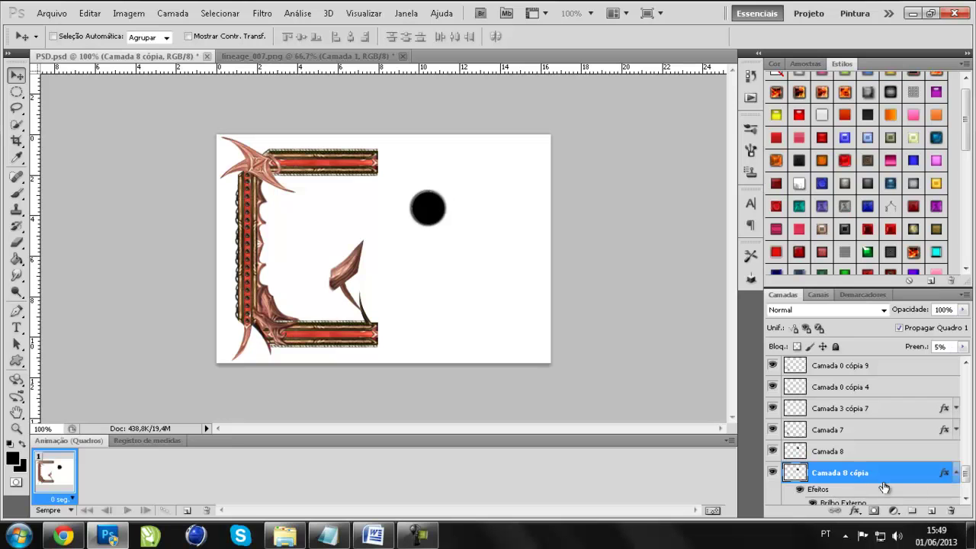
left_click(955, 472)
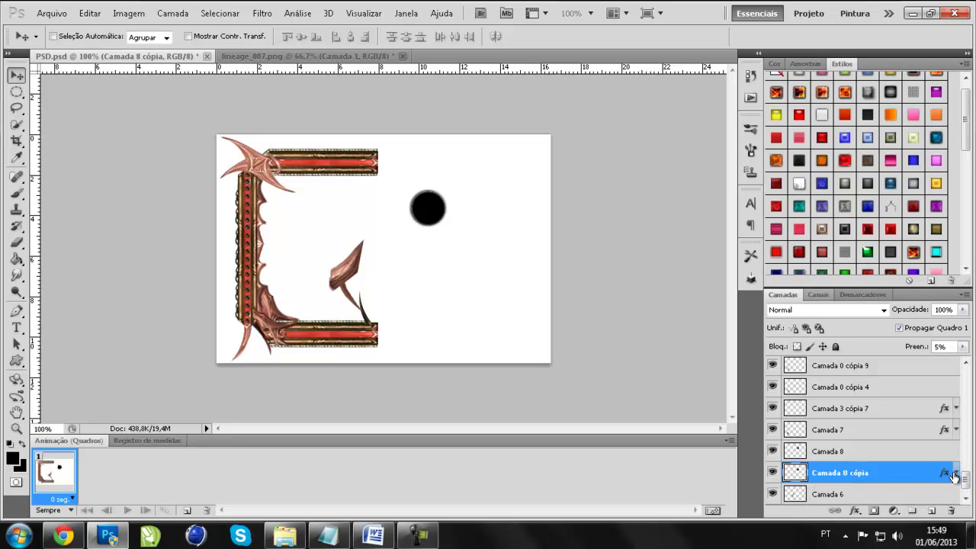
- Give Camada 8 a glossy red style and merge both circle layers with Ctrl+E
left_click(865, 453)
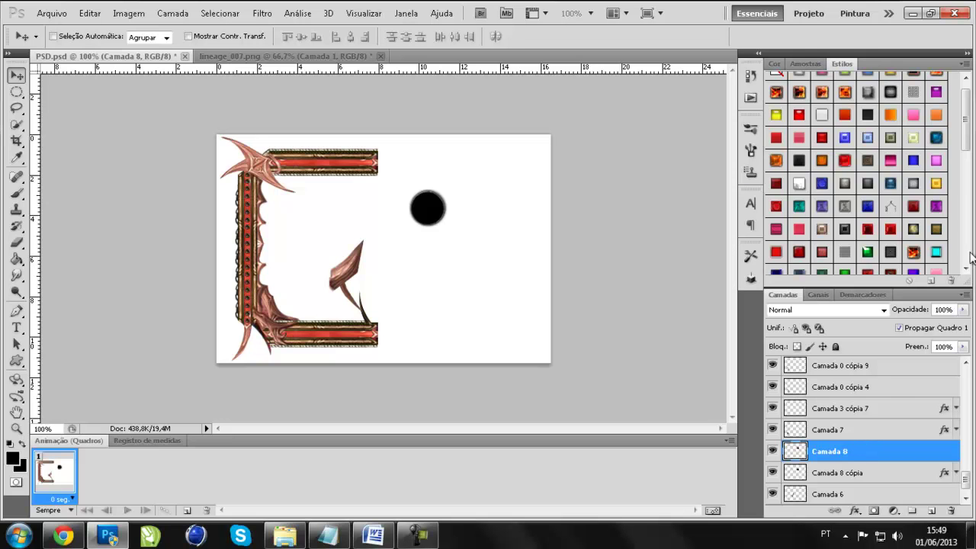
scroll(945, 261, "down", 3)
scroll(939, 253, "down", 1)
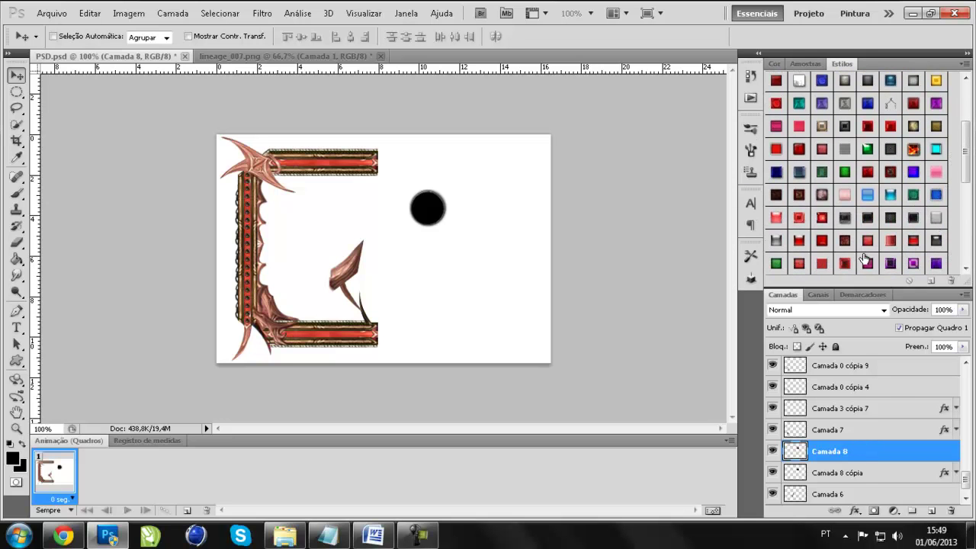
left_click(777, 220)
scroll(898, 427, "down", 1)
scroll(888, 432, "down", 1)
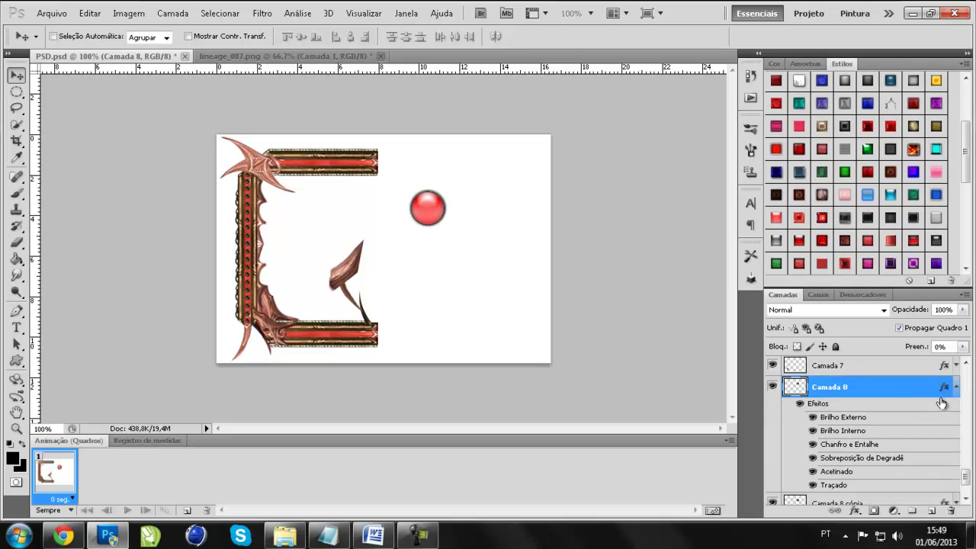
left_click(956, 403)
left_click(851, 449, "shift")
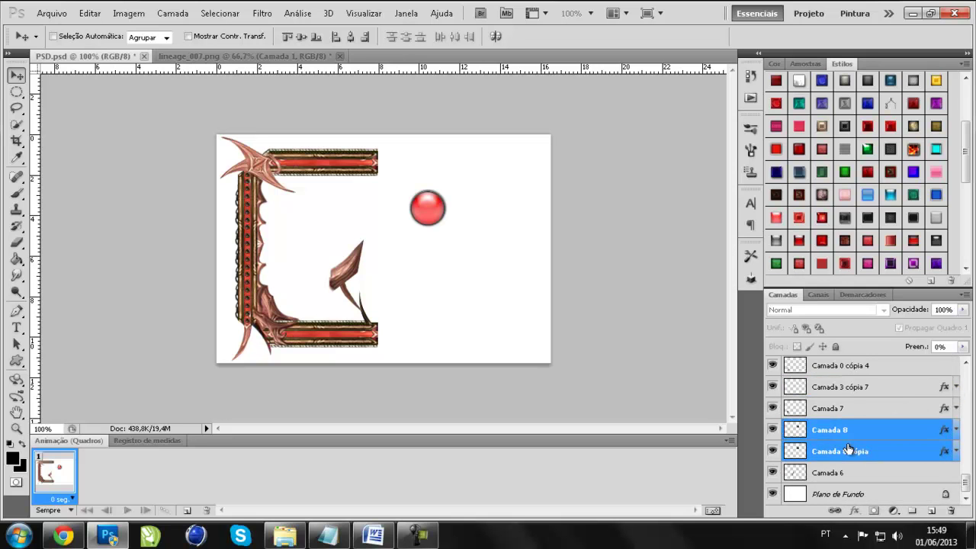
key("ctrl+e")
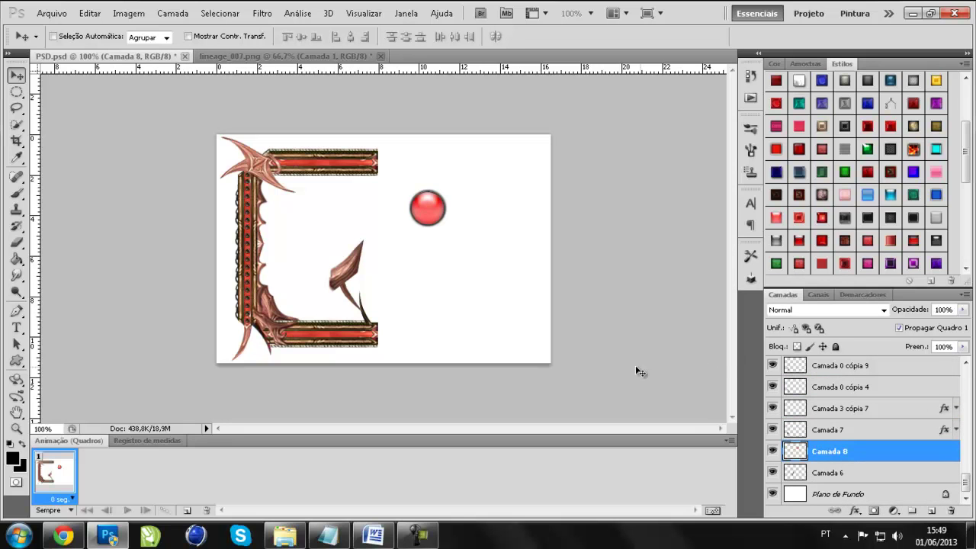
- Show the bottom-left spiral with its red gem and the small red gem on the top-left ornament
left_click(773, 451)
left_click(773, 451)
scroll(783, 427, "up", 2)
scroll(782, 419, "up", 2)
scroll(783, 415, "up", 1)
scroll(783, 416, "up", 2)
scroll(783, 415, "up", 2)
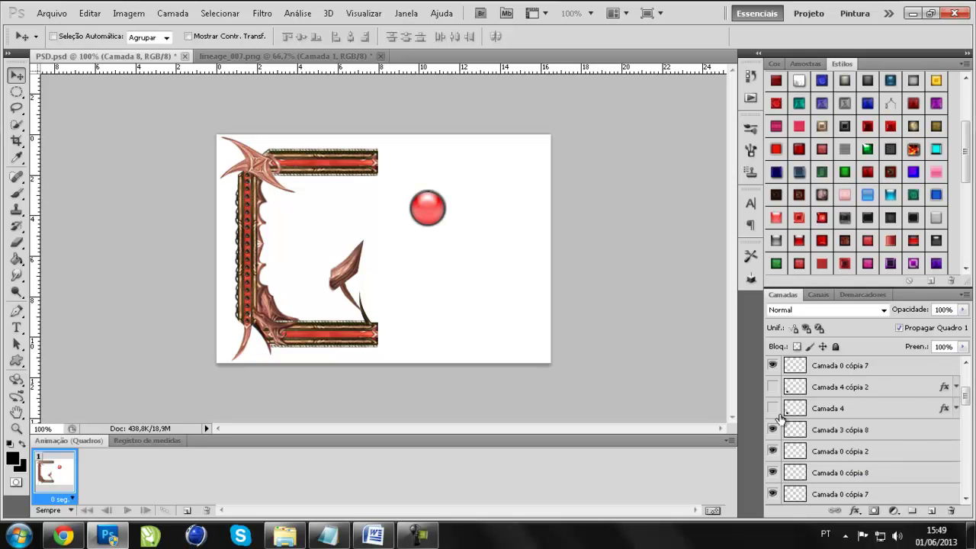
left_click(773, 408)
left_click(773, 387)
scroll(774, 400, "up", 3)
scroll(774, 404, "up", 2)
left_click(773, 430)
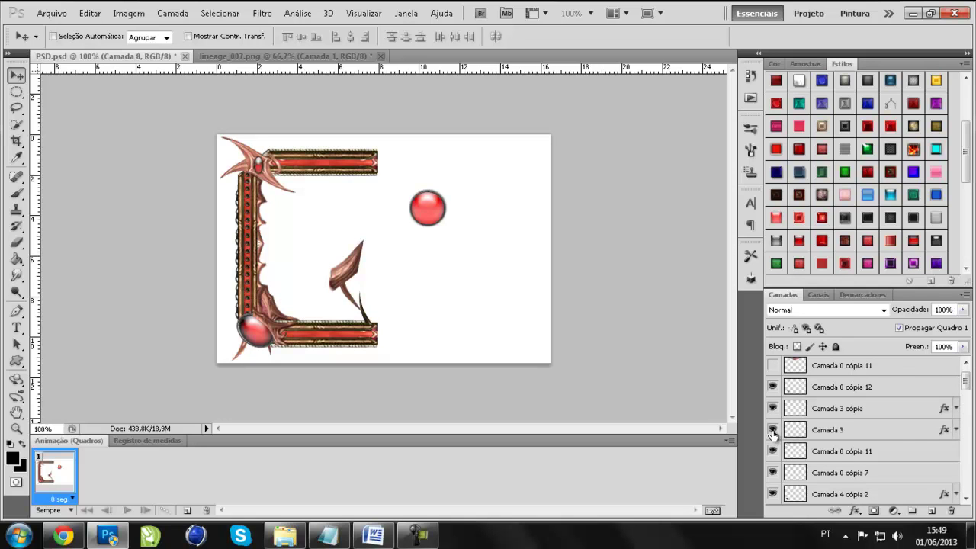
- Delete the standalone red ball layer Camada 8
scroll(774, 432, "up", 1)
scroll(792, 425, "down", 3)
scroll(810, 430, "down", 3)
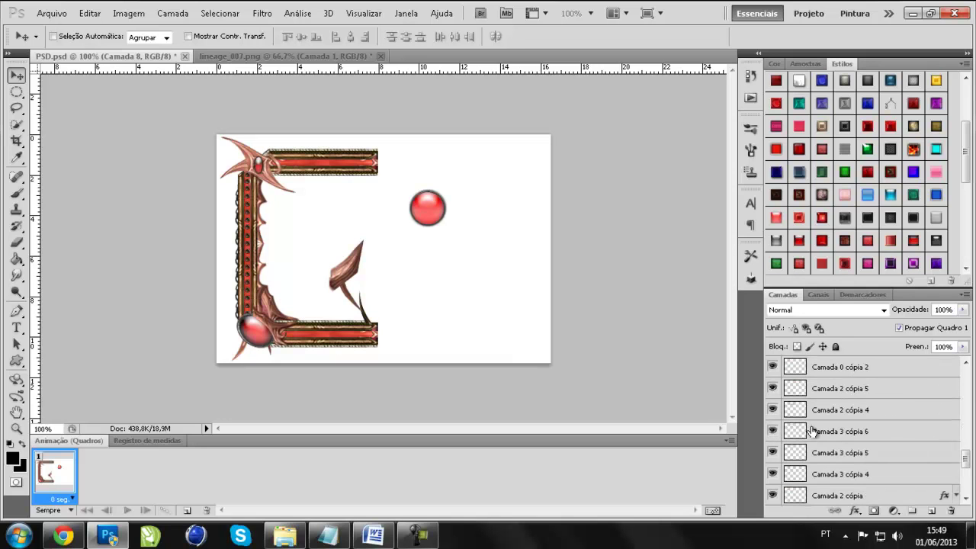
scroll(811, 431, "down", 3)
key("Delete")
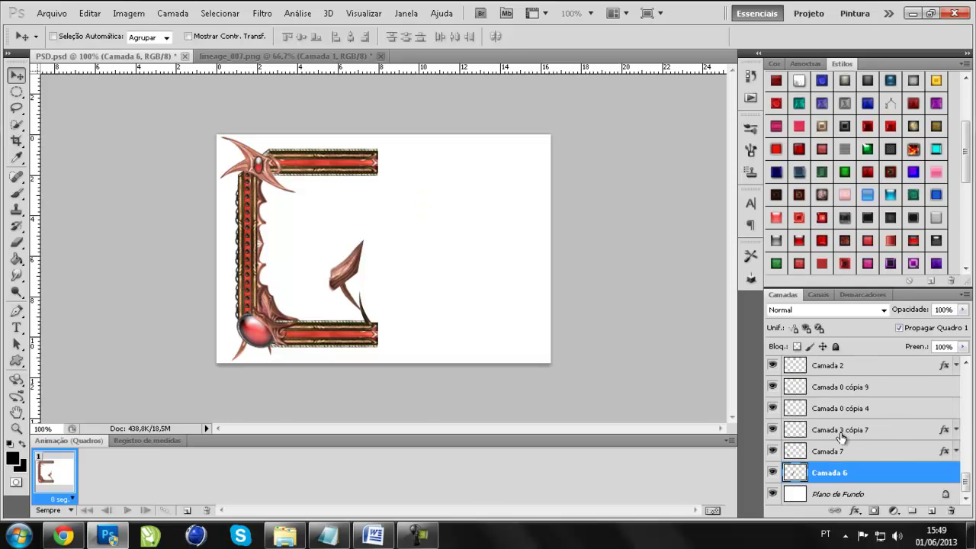
- In Notepad, read and highlight step VI on adding rope or chain details
left_click(328, 536)
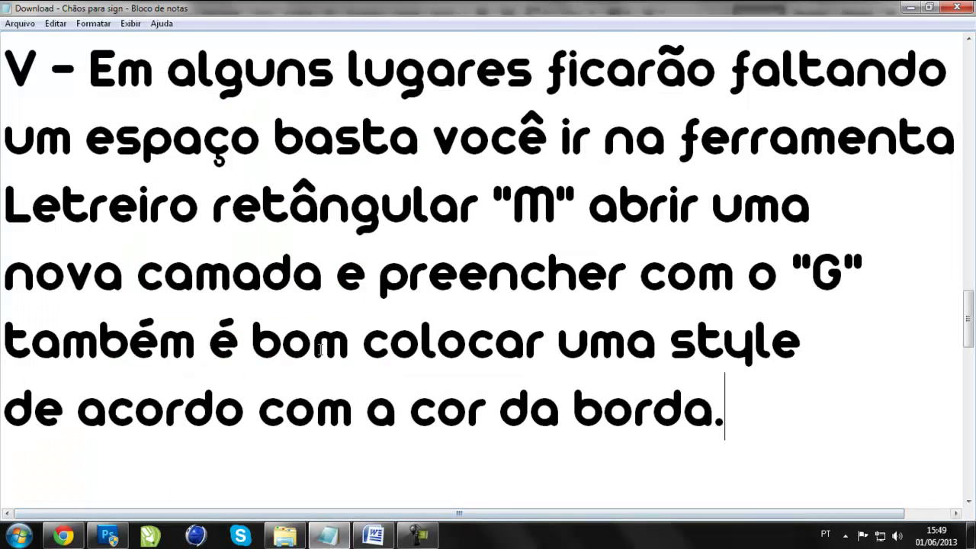
scroll(444, 327, "down", 2)
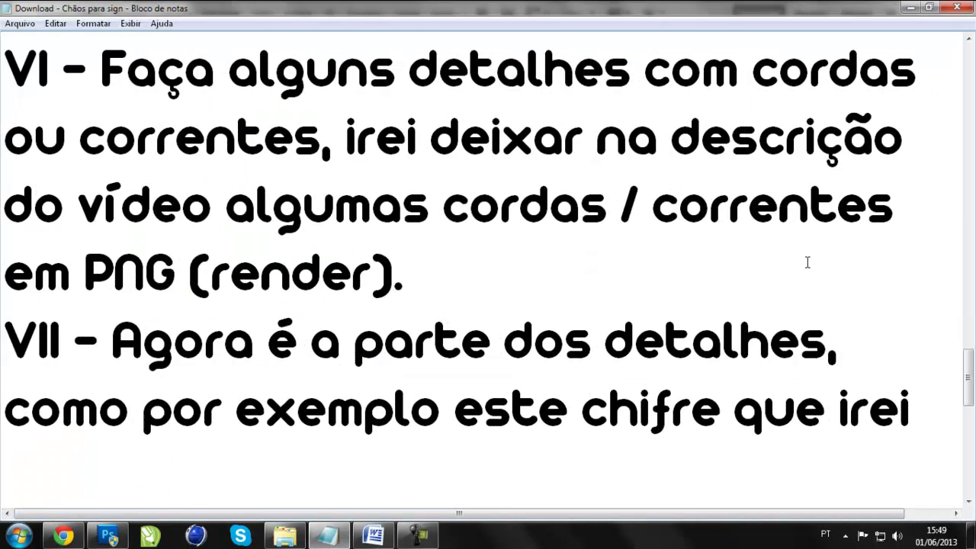
scroll(821, 259, "up", 1)
scroll(815, 256, "down", 1)
left_click_drag(101, 67, 885, 114)
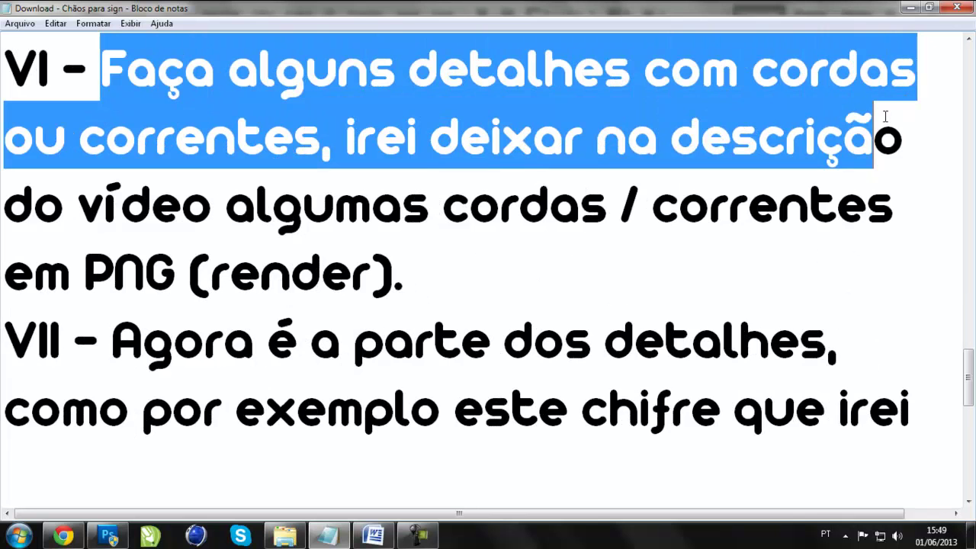
mouse_move(885, 116)
left_mouse_down()
mouse_move(912, 116)
mouse_move(903, 187)
mouse_move(842, 251)
left_mouse_up()
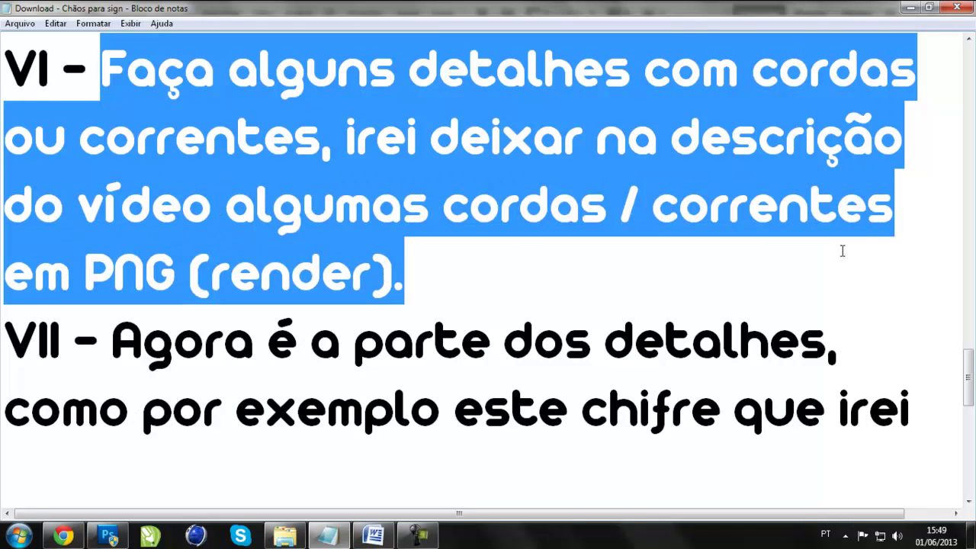
left_click(678, 285)
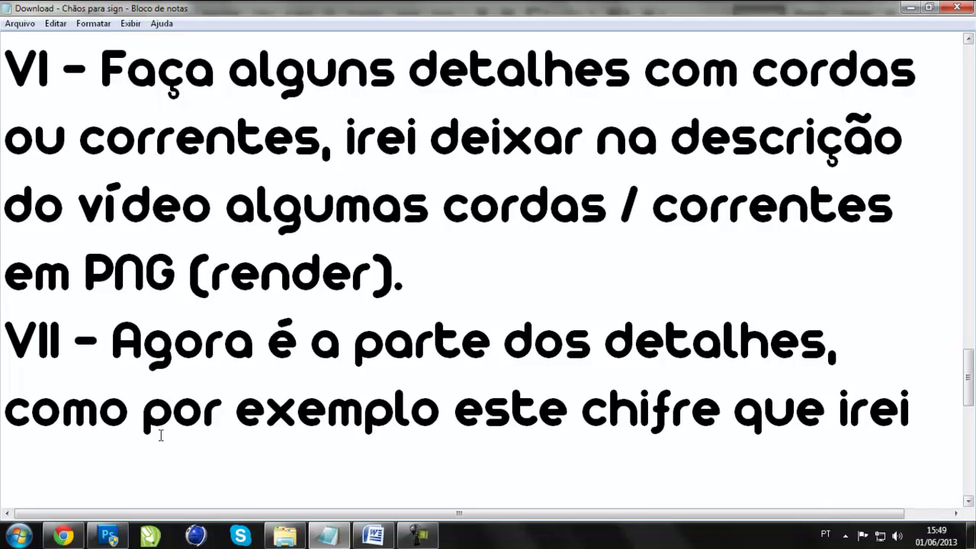
- View the wood, rope and chain reference images in Chrome, then return to Photoshop
left_click(64, 535)
left_click(232, 8)
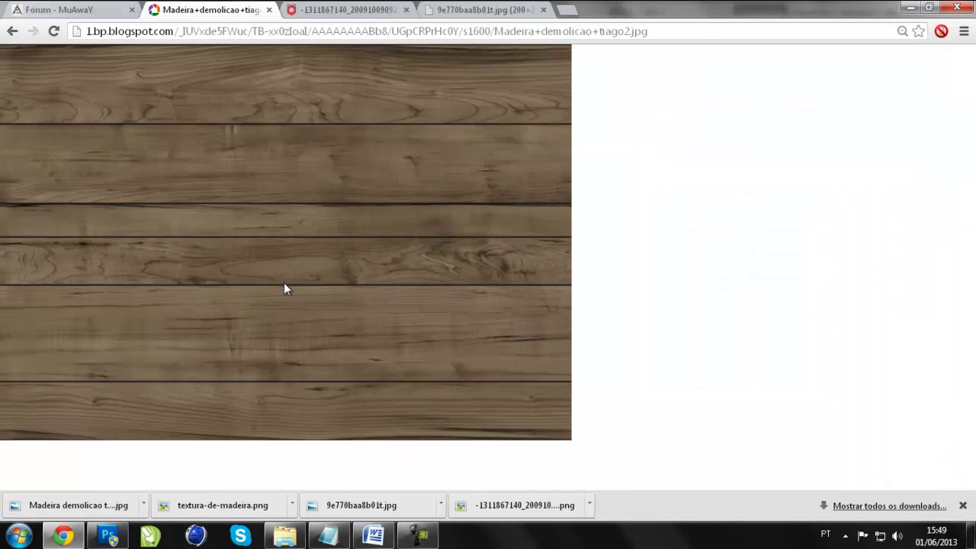
left_click(344, 9)
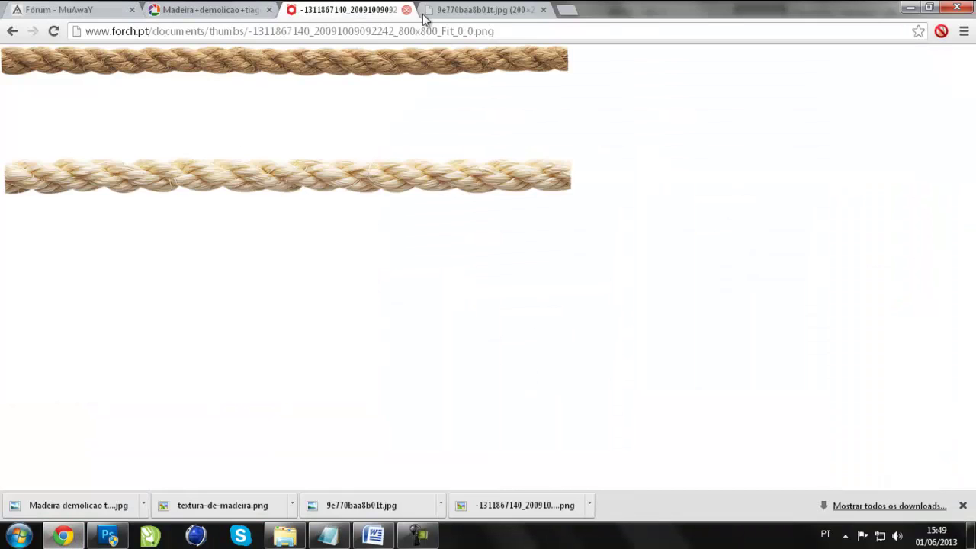
left_click(457, 9)
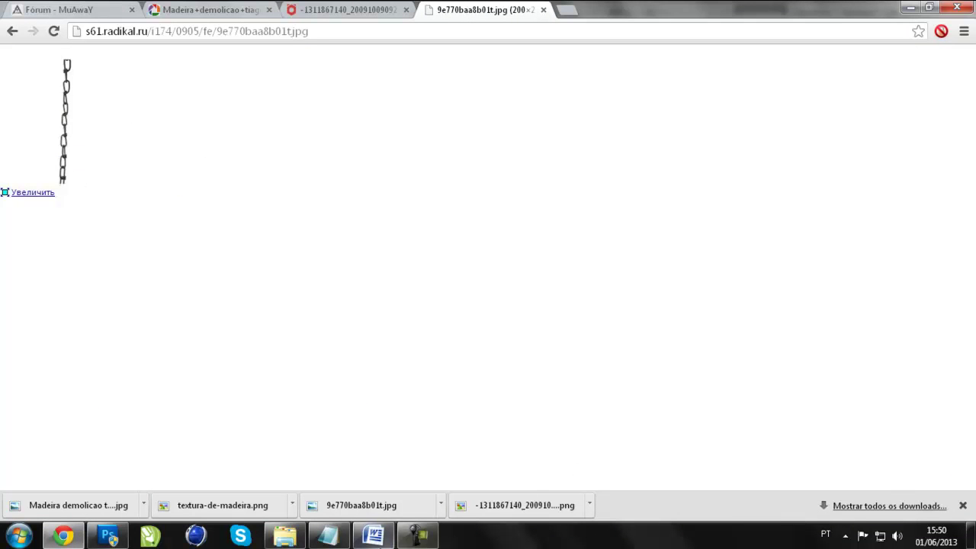
left_click(108, 536)
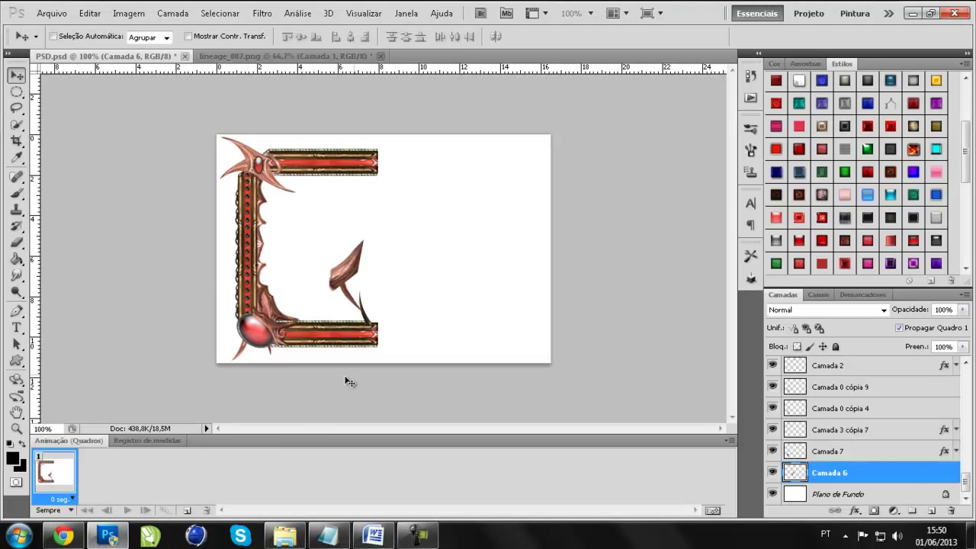
left_click(328, 535)
scroll(328, 404, "down", 1)
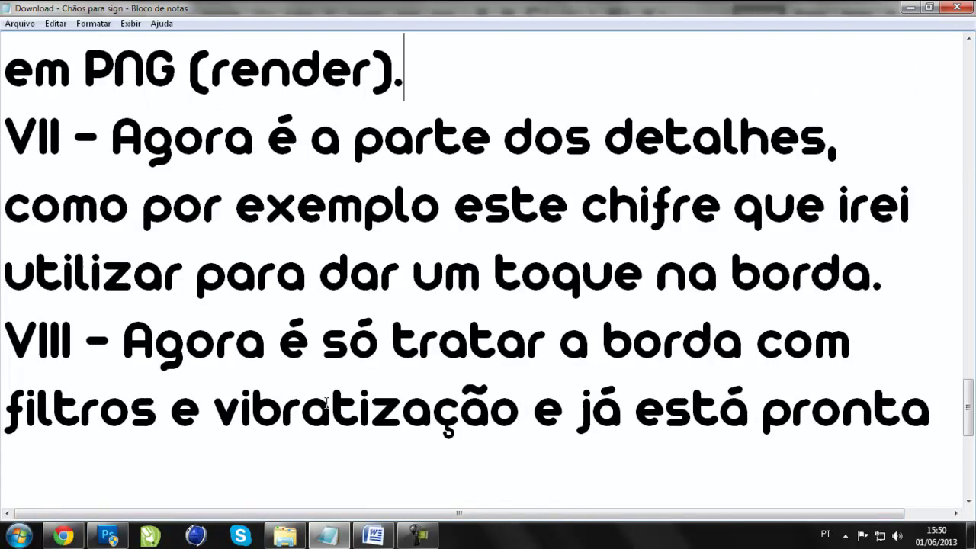
scroll(328, 404, "down", 1)
scroll(328, 404, "up", 1)
mouse_move(120, 131)
left_mouse_down()
mouse_move(839, 141)
mouse_move(872, 185)
mouse_move(922, 192)
mouse_move(905, 251)
left_mouse_up()
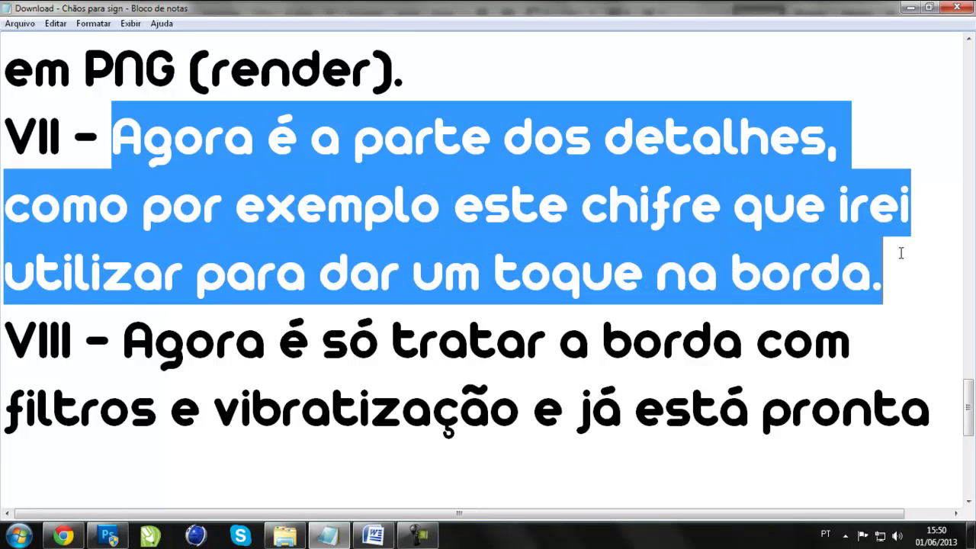
left_click(900, 253)
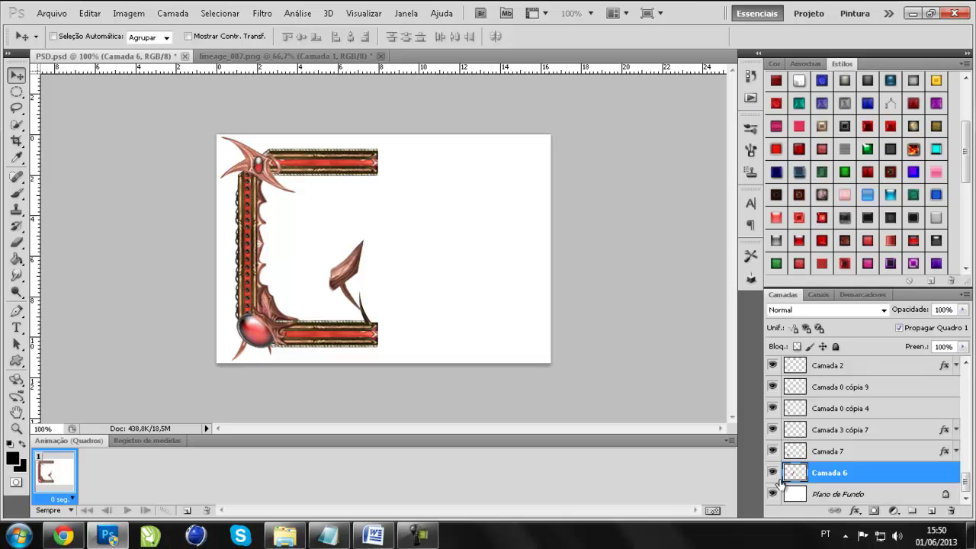
- Move horn layer Camada 6 to the top of the stack and shrink it to about 40%
left_click(773, 474)
left_click_drag(819, 471, 787, 120)
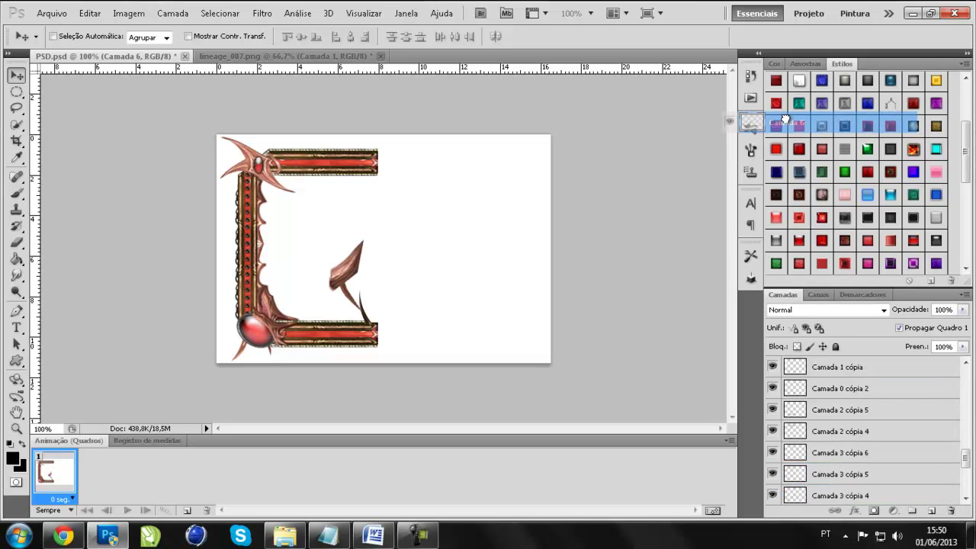
left_click_drag(787, 119, 823, 359)
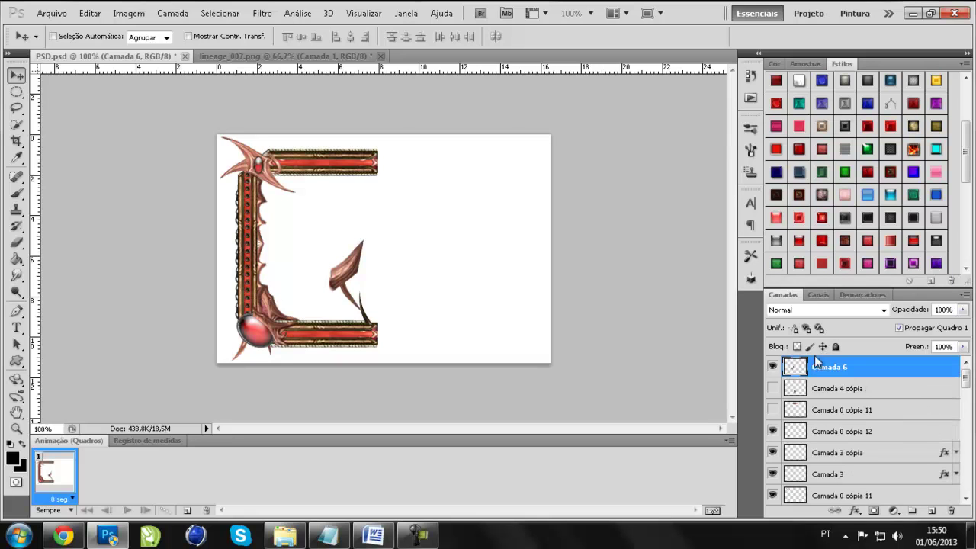
key("ctrl+t")
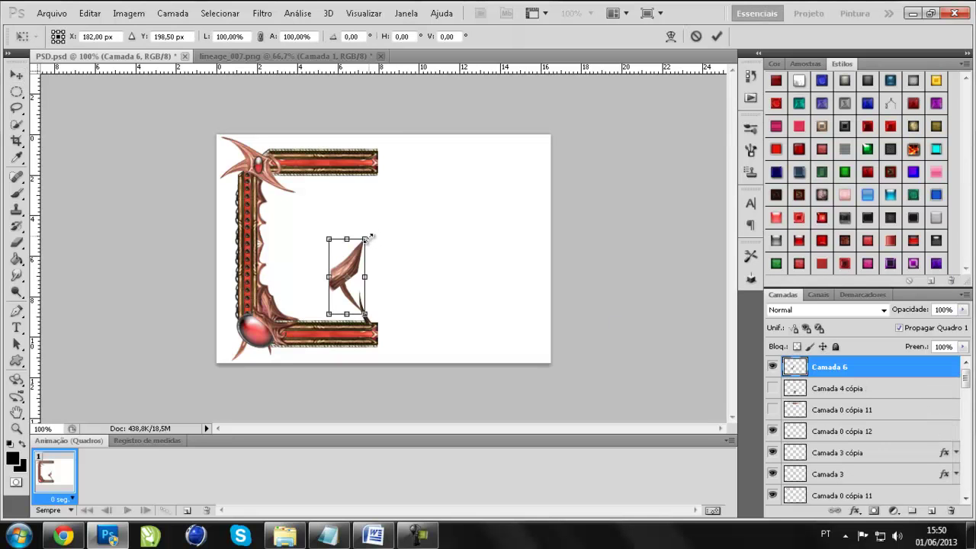
left_click_drag(370, 235, 344, 277)
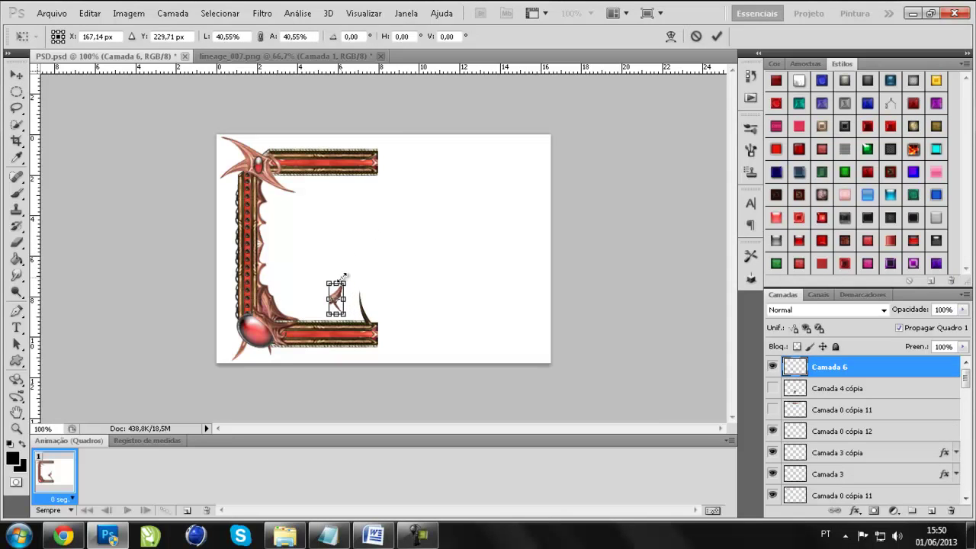
key("Return")
- Place the small horn on the lower-left corner ornament, rotated about 15°
left_click_drag(337, 301, 280, 311)
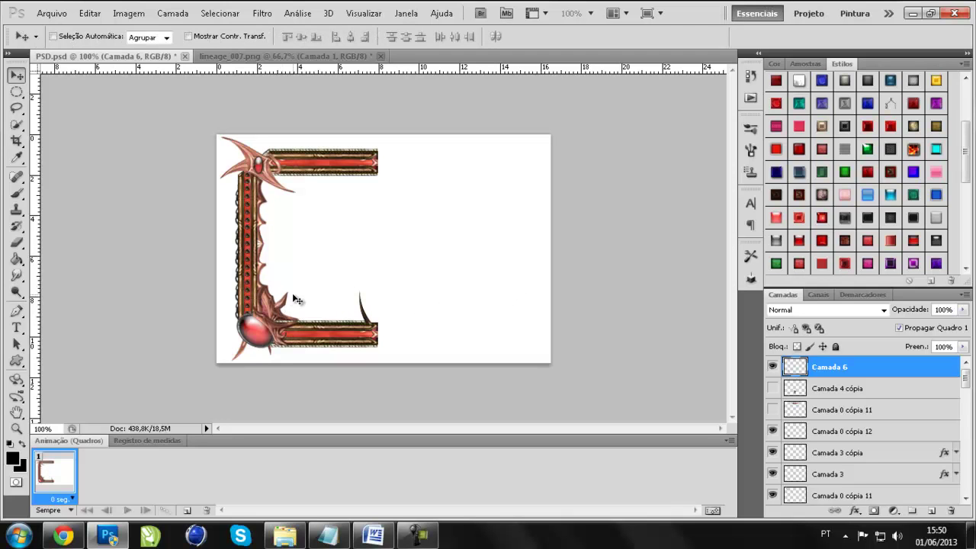
key("ctrl+t")
left_click_drag(299, 292, 292, 287)
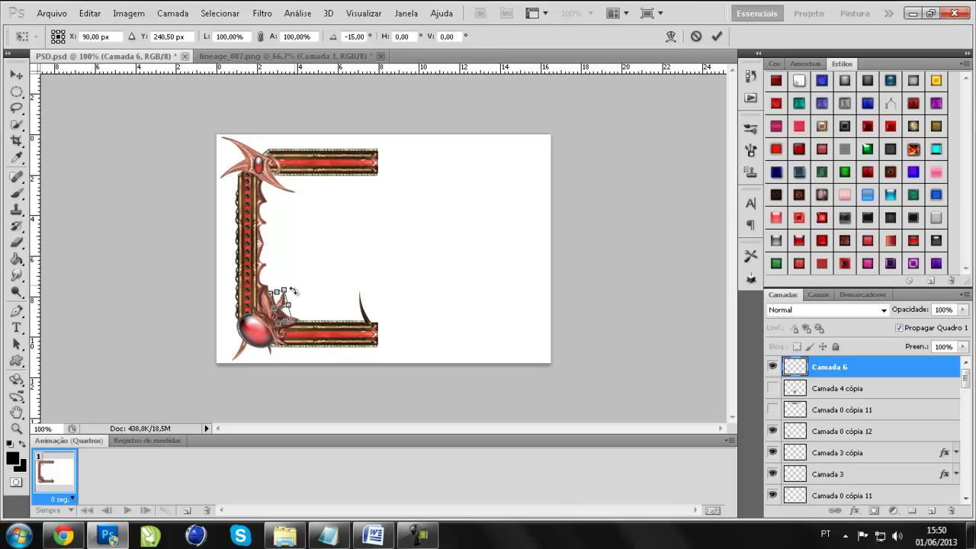
key("Return")
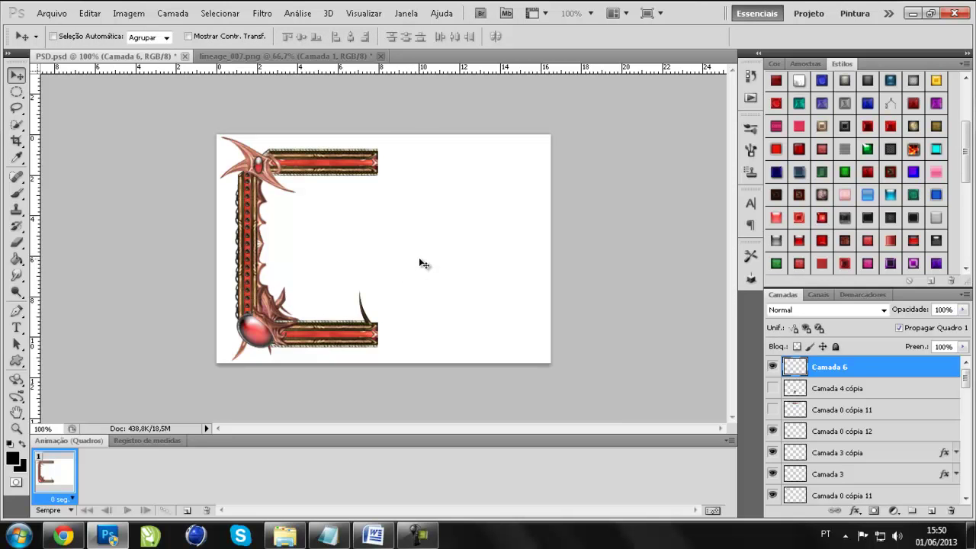
- Try a vertically flipped horn copy higher on the left side, then delete it
key("ctrl+j")
key("ctrl+t")
right_click(289, 308)
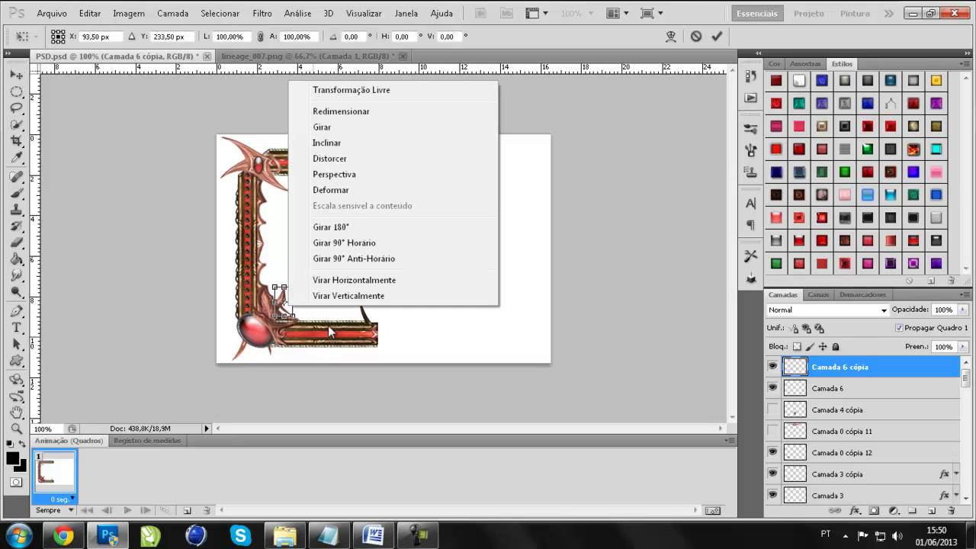
left_click(330, 298)
left_click(16, 74)
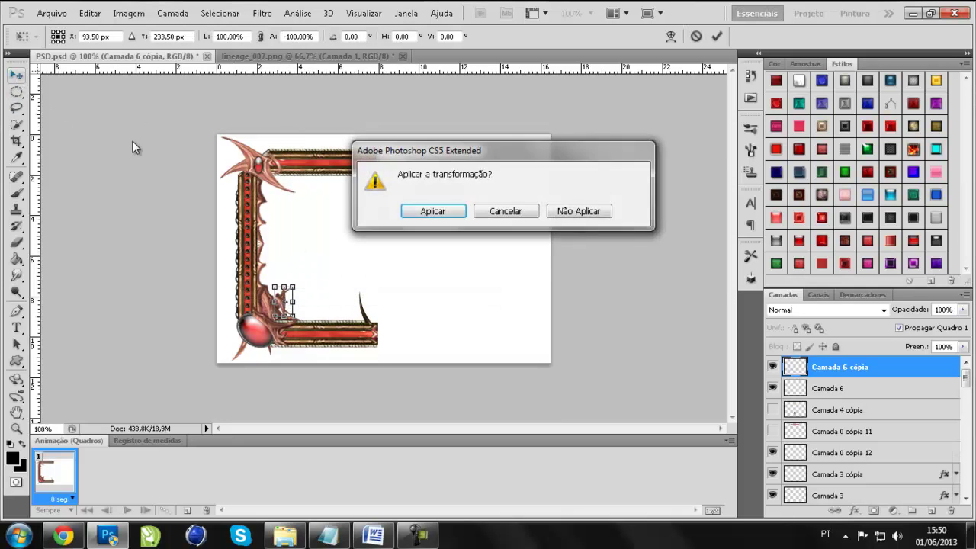
key("Return")
left_click_drag(287, 210, 273, 227)
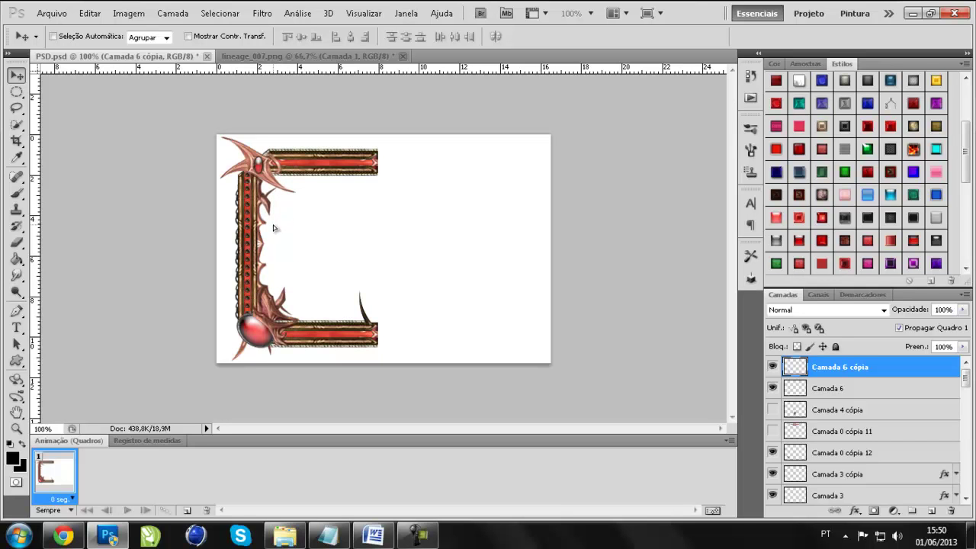
key("Delete")
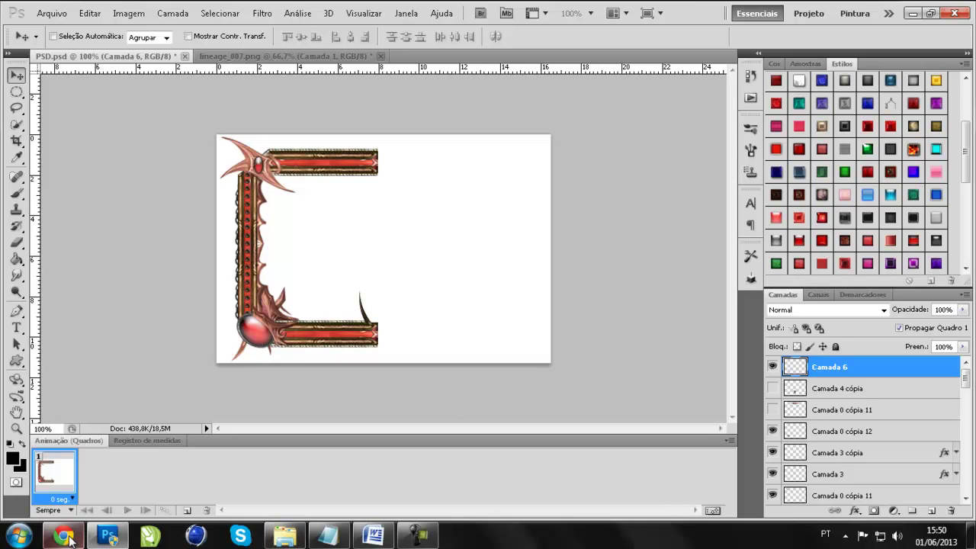
mouse_move(328, 535)
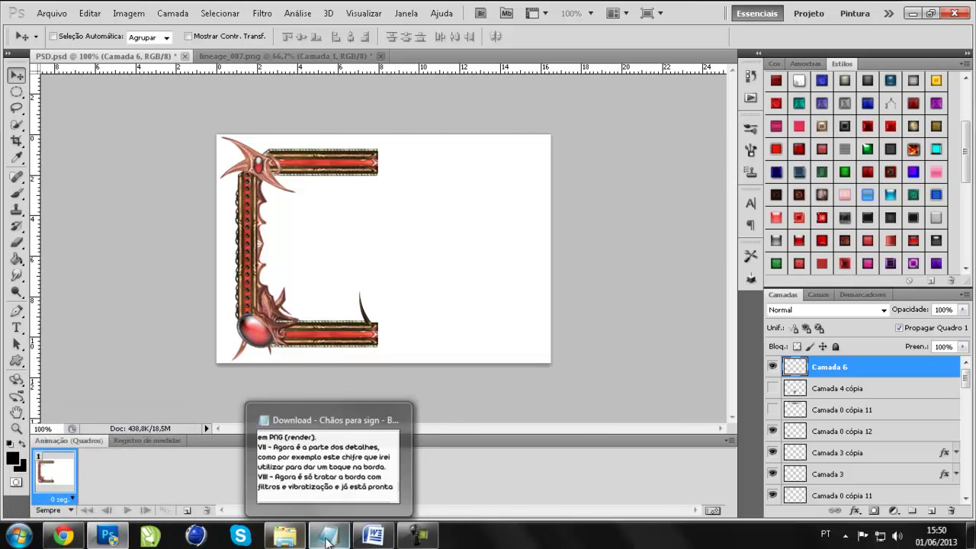
left_click(289, 442)
scroll(286, 396, "down", 1)
mouse_move(122, 137)
left_mouse_down()
mouse_move(315, 180)
mouse_move(383, 268)
left_mouse_up()
mouse_move(122, 138)
left_mouse_down()
mouse_move(592, 148)
mouse_move(631, 218)
mouse_move(834, 239)
mouse_move(597, 301)
left_mouse_up()
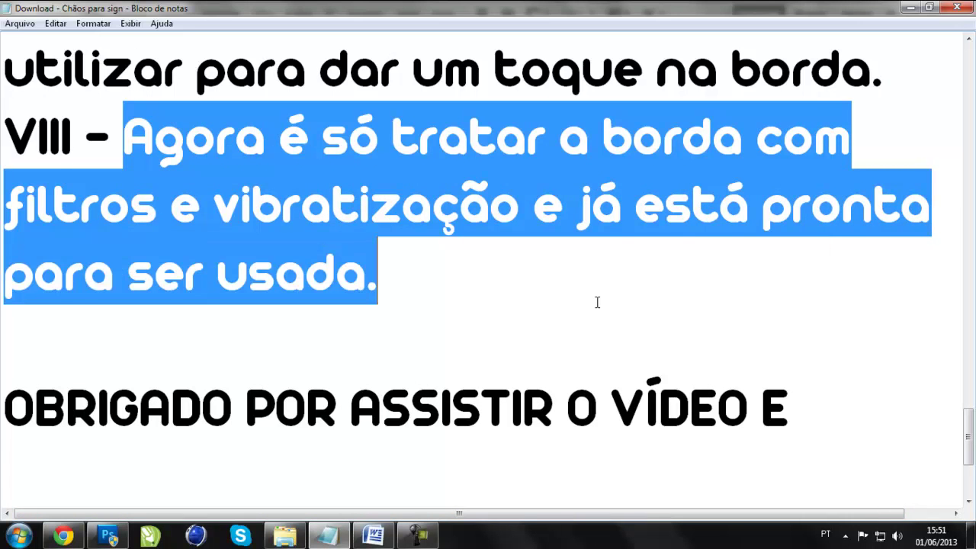
left_click(597, 301)
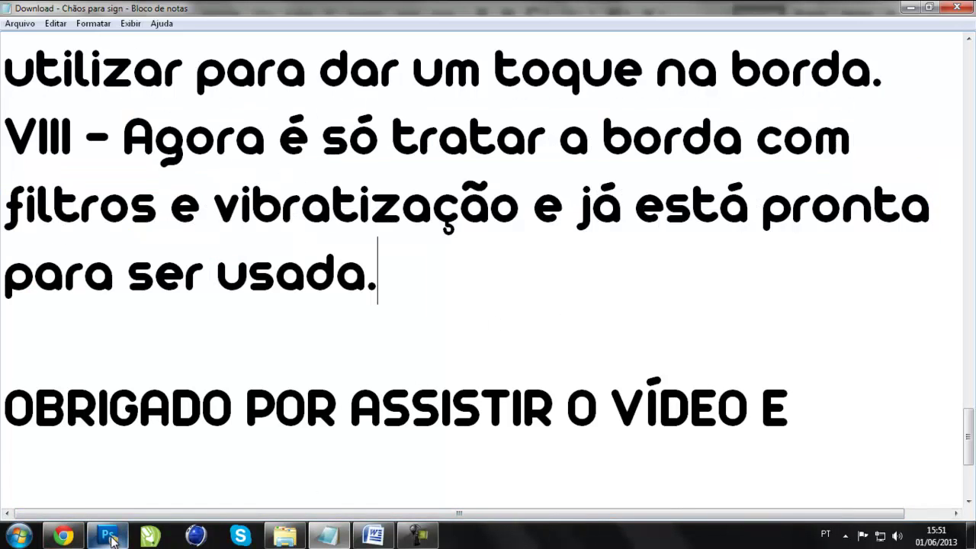
left_click(111, 540)
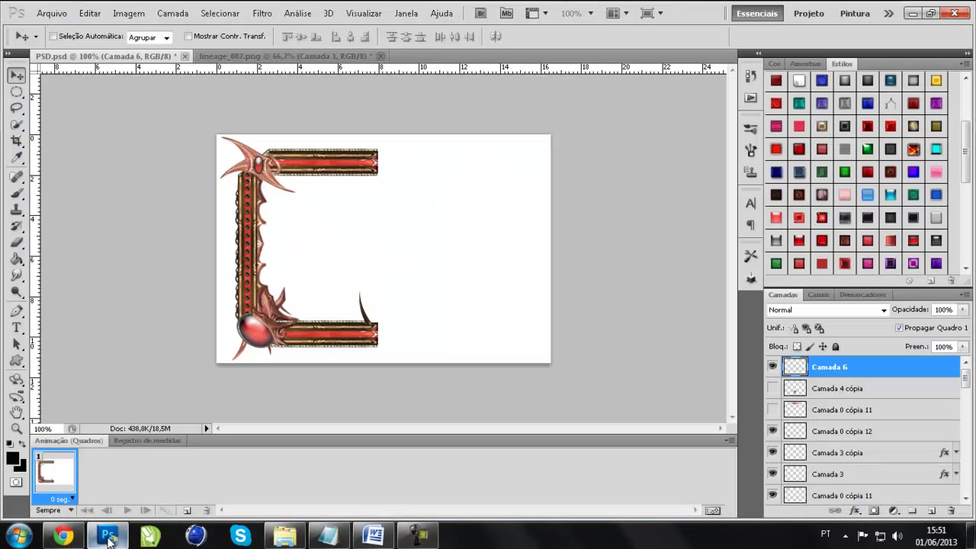
- Preview the top and bottom ornaments, then merge the visible half frame into a new layer
left_click(773, 389)
left_click(773, 410)
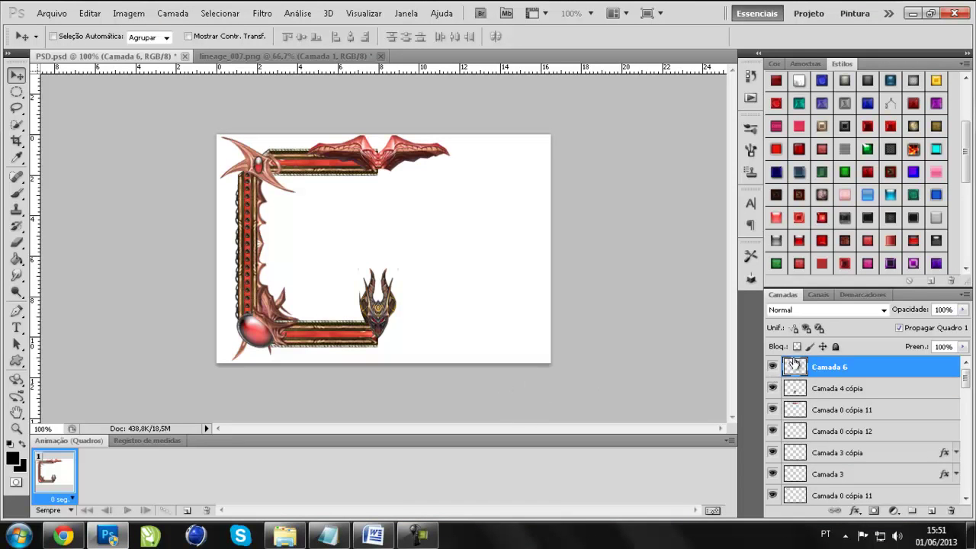
left_click(773, 388)
left_click(773, 410)
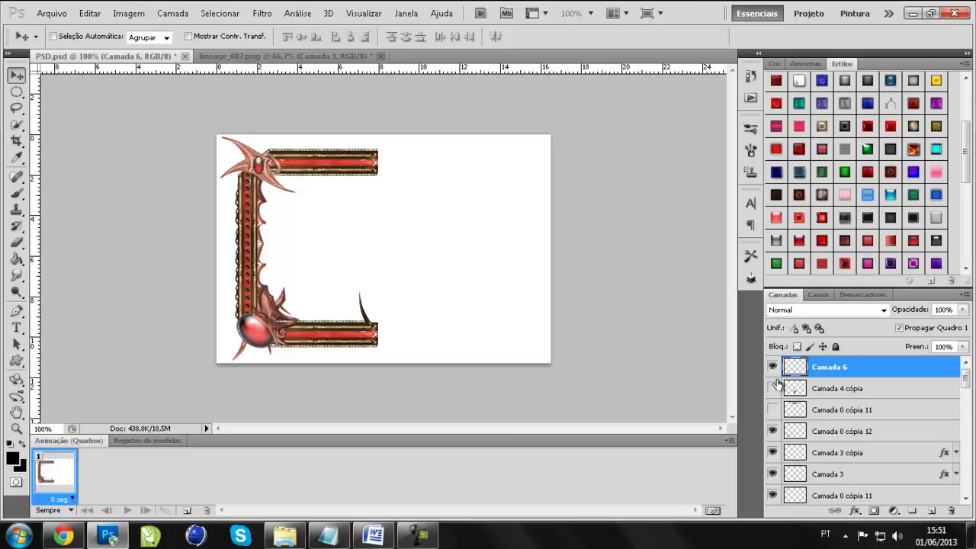
key("ctrl+shift+alt+e")
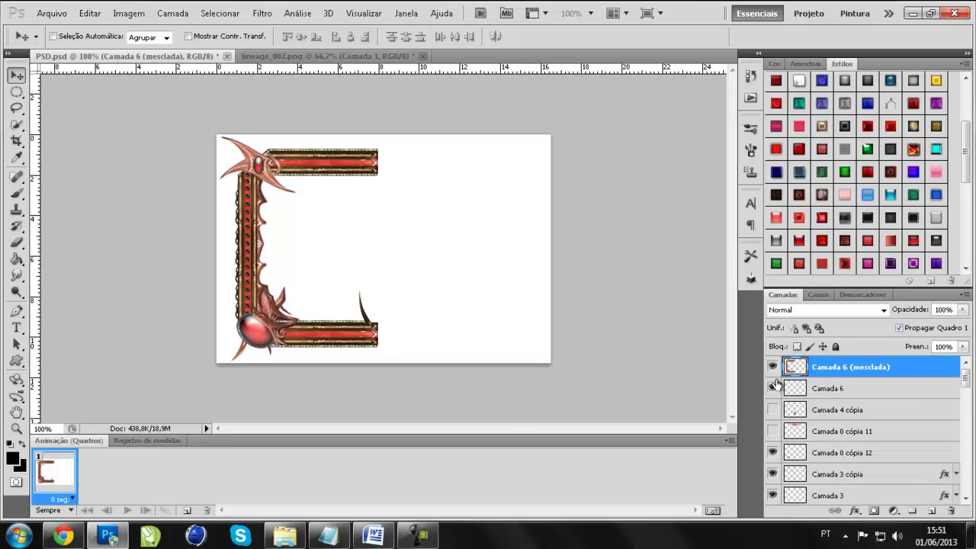
- Flip the merged half frame horizontally and position it on the right to close the gap
key("ctrl+t")
right_click(351, 241)
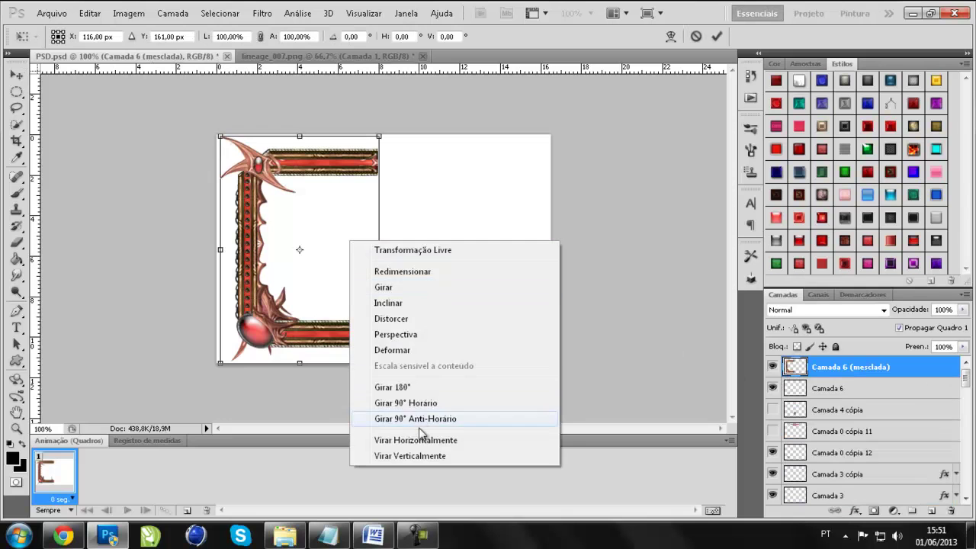
left_click(397, 437)
left_click(16, 75)
left_click(440, 207)
left_click_drag(343, 217, 510, 217)
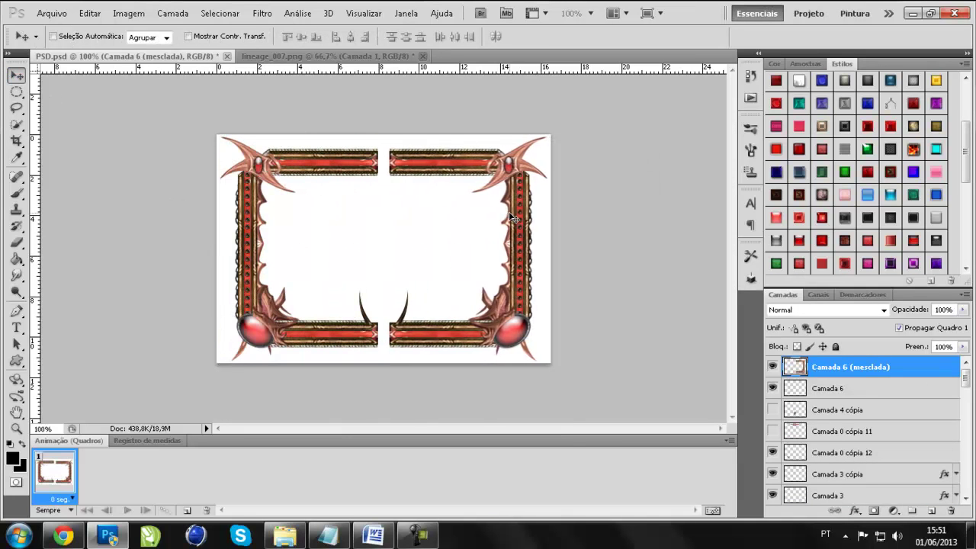
key("Left")
key("Left")
key("Left")
key("Left")
key("Left")
key("Left")
key("Left")
key("Left")
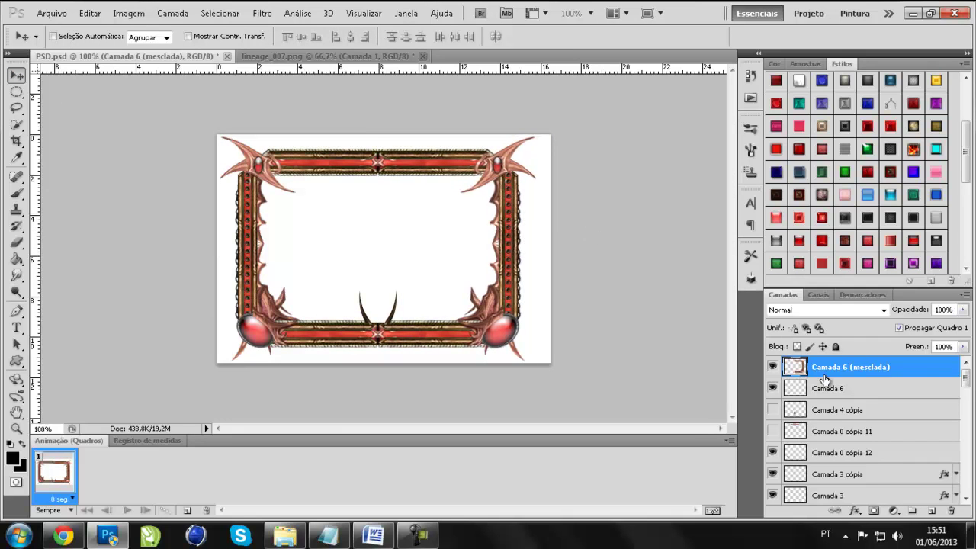
- Place both frame halves below the ornaments, show the top and bottom ornaments, and merge visible
left_click(825, 388, "shift")
left_click_drag(825, 388, 831, 439)
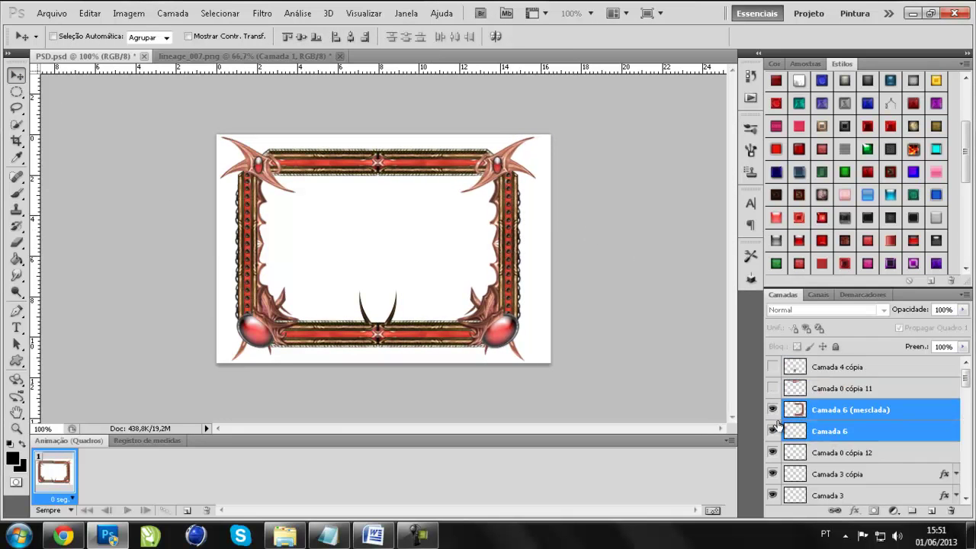
left_click(782, 390)
left_click(773, 367)
left_click(772, 388)
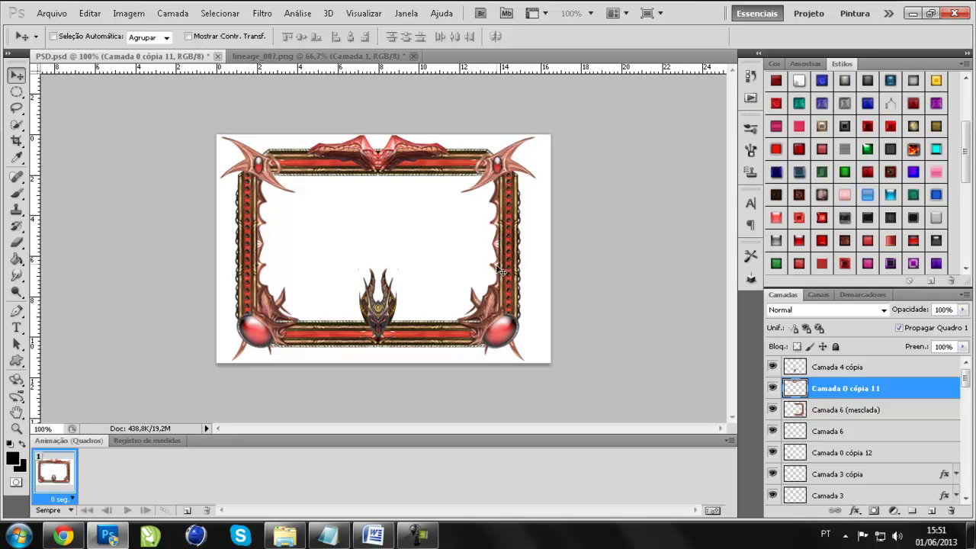
key("ctrl+alt+shift+e")
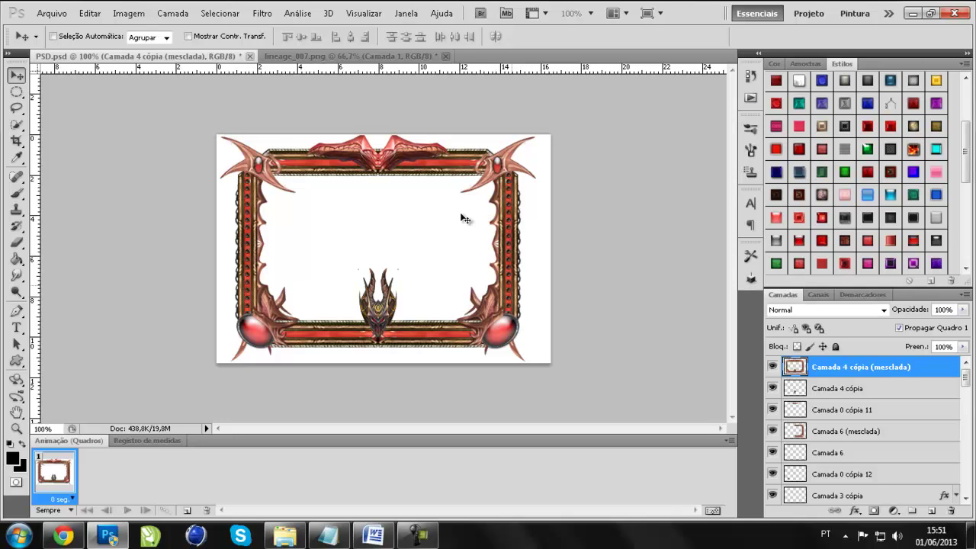
- Gaussian-blur the merged frame and set it to Luz Indireta blending at 25% opacity
left_click(263, 13)
mouse_move(280, 171)
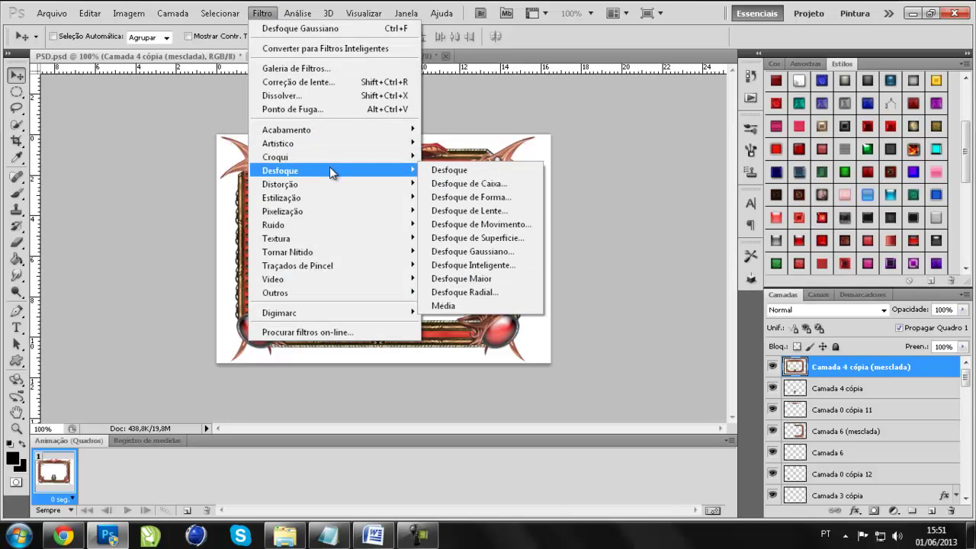
left_click(517, 251)
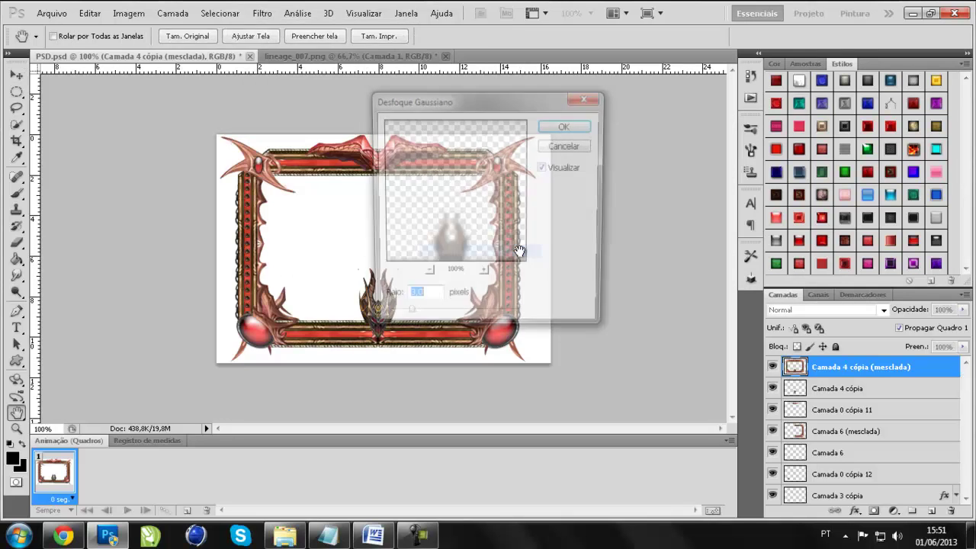
key("Return")
left_click(827, 309)
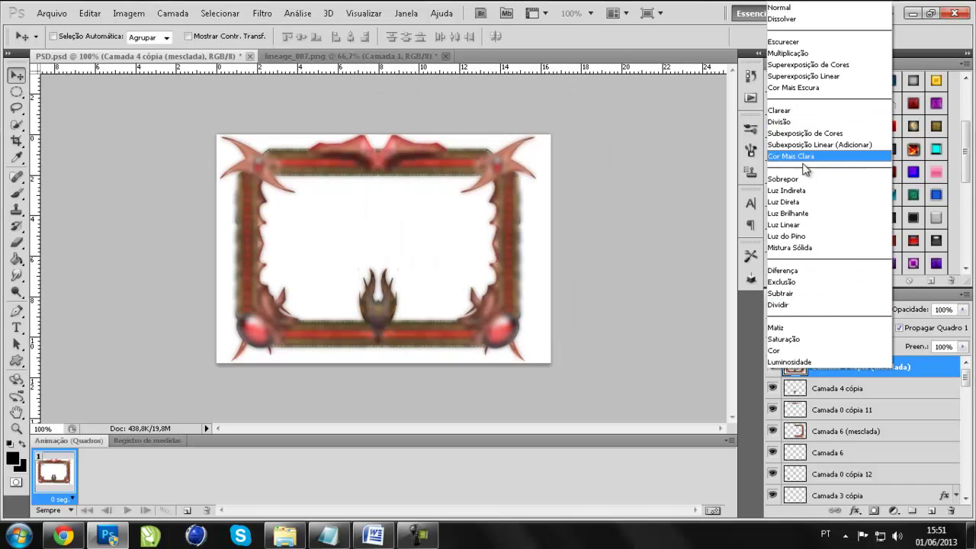
left_click(789, 191)
type("25")
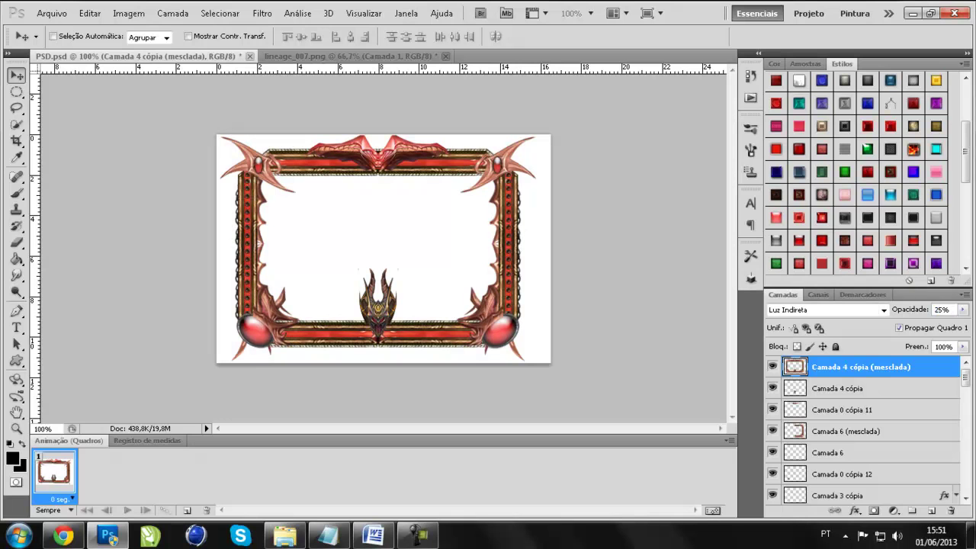
- Add a Vibrance adjustment (+28 vibrance, -20 saturation) and merge the result into a new layer
left_click(893, 510)
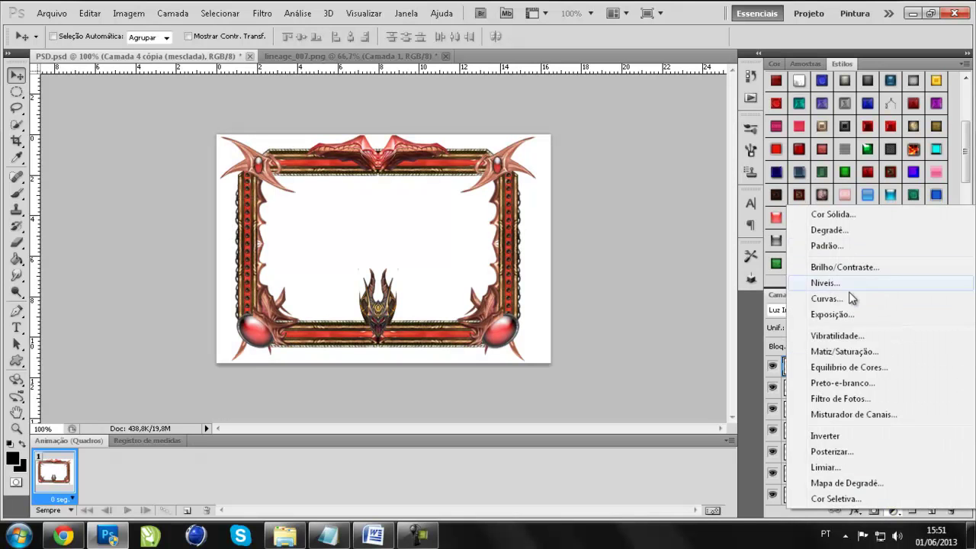
left_click(852, 336)
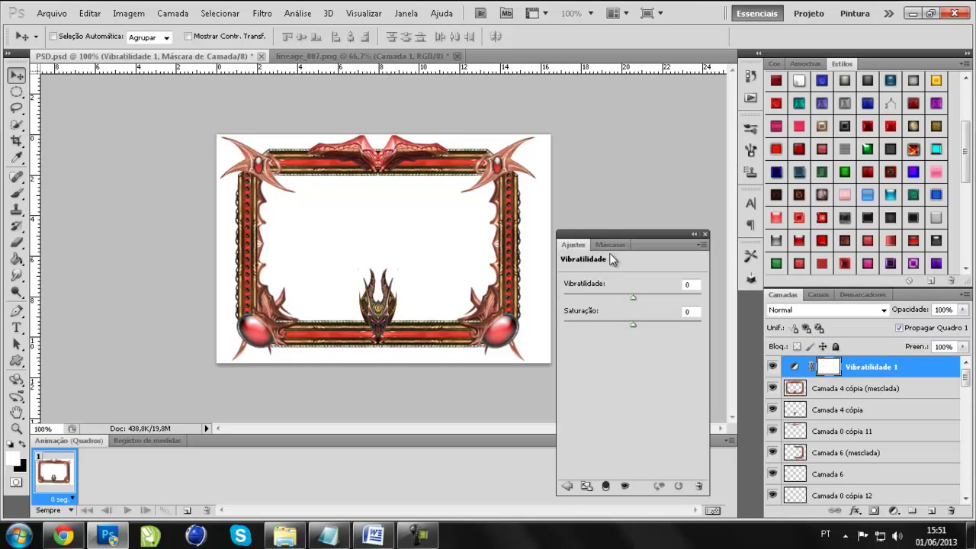
mouse_move(633, 299)
left_mouse_down()
mouse_move(615, 297)
mouse_move(655, 325)
mouse_move(554, 325)
mouse_move(637, 325)
mouse_move(652, 299)
mouse_move(610, 323)
left_mouse_up()
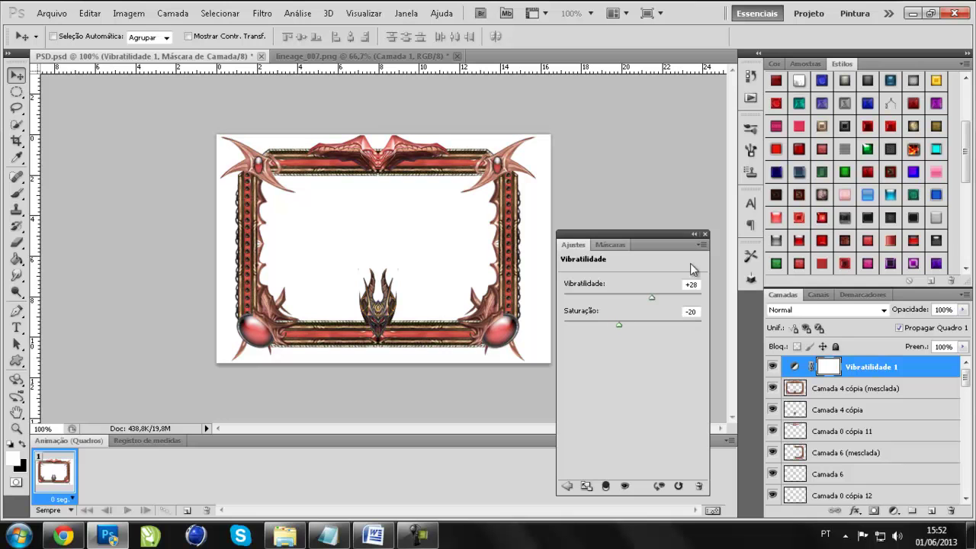
left_click(704, 234)
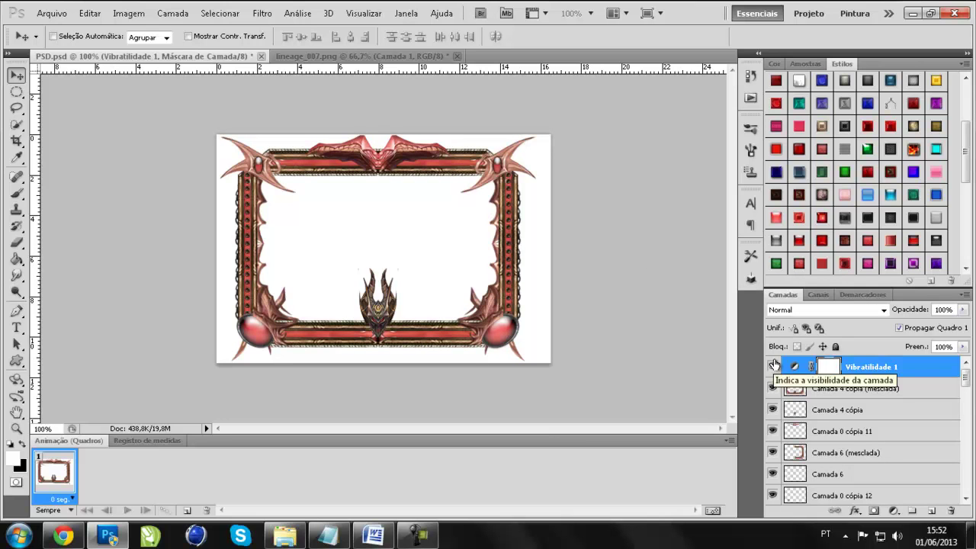
key("ctrl+alt+e")
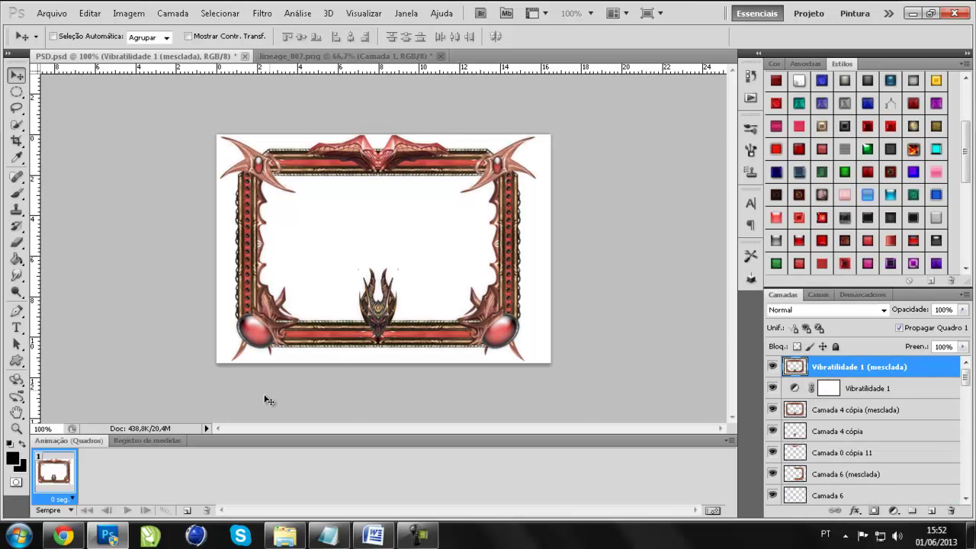
- In Notepad, highlight the tutorial's closing thank-you message
left_click(328, 535)
scroll(38, 173, "down", 1)
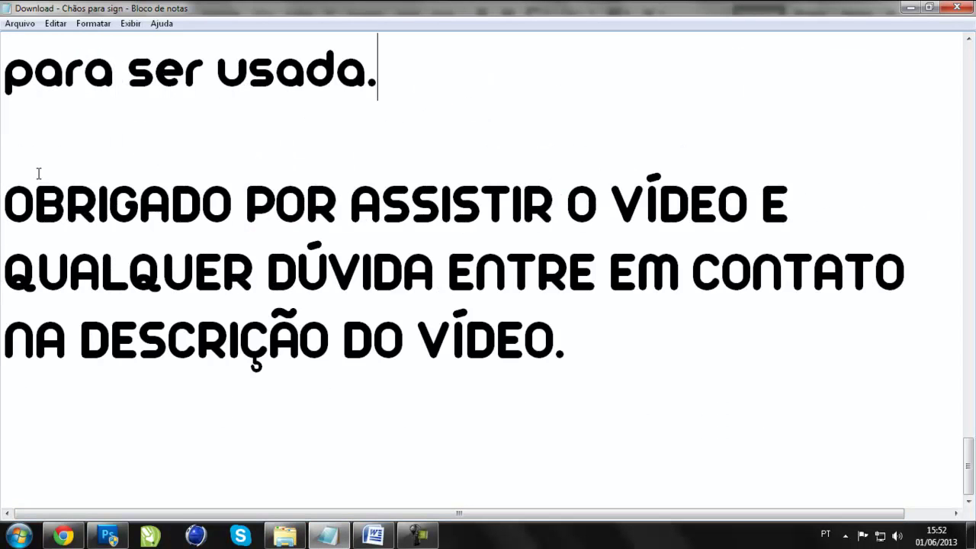
left_click_drag(13, 187, 862, 258)
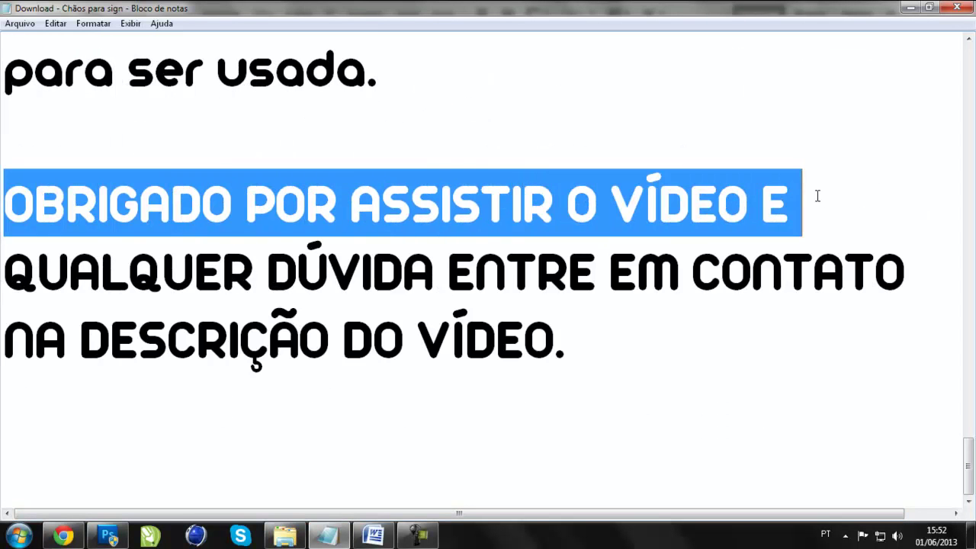
left_click_drag(862, 257, 871, 333)
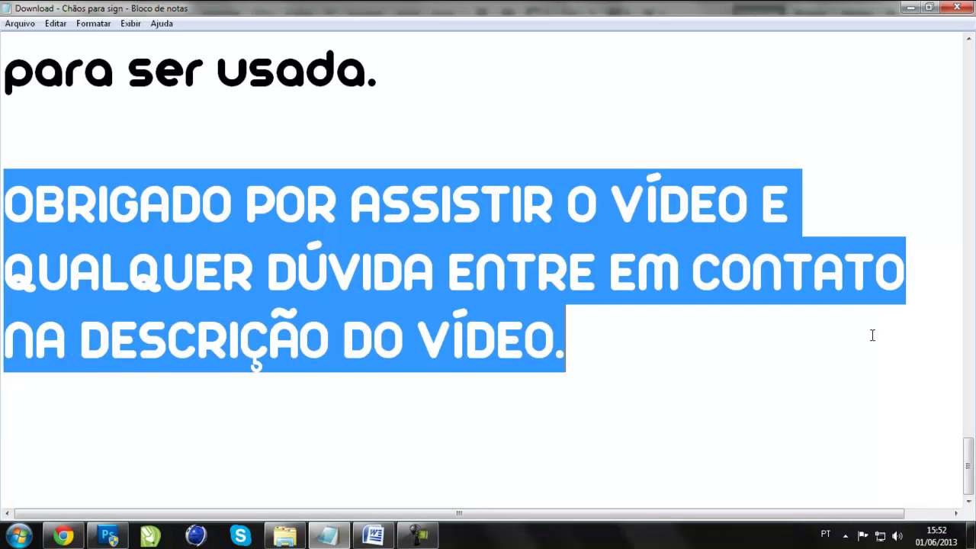